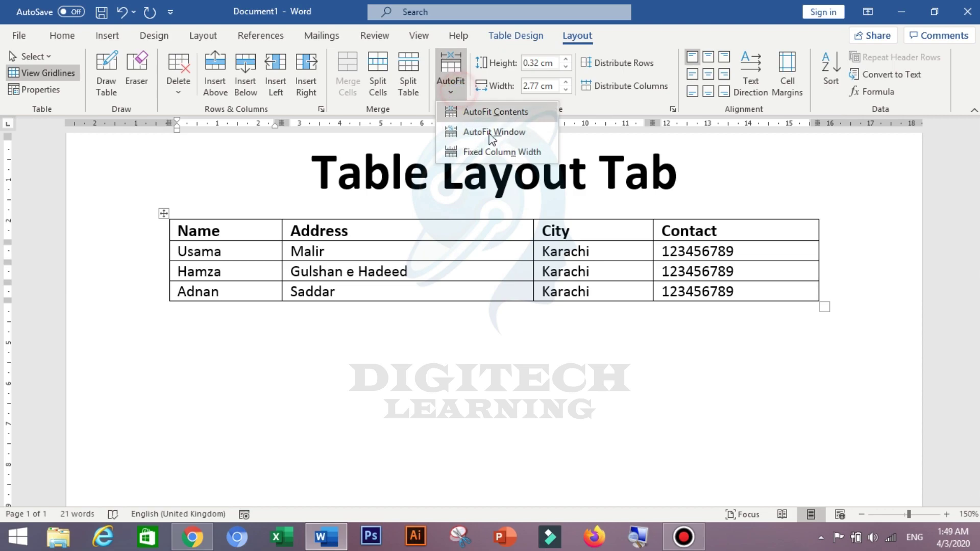
Step: Apply the Fixed Column Width AutoFit option to the table
{"action": "left_click", "coordinate": [514, 151]}
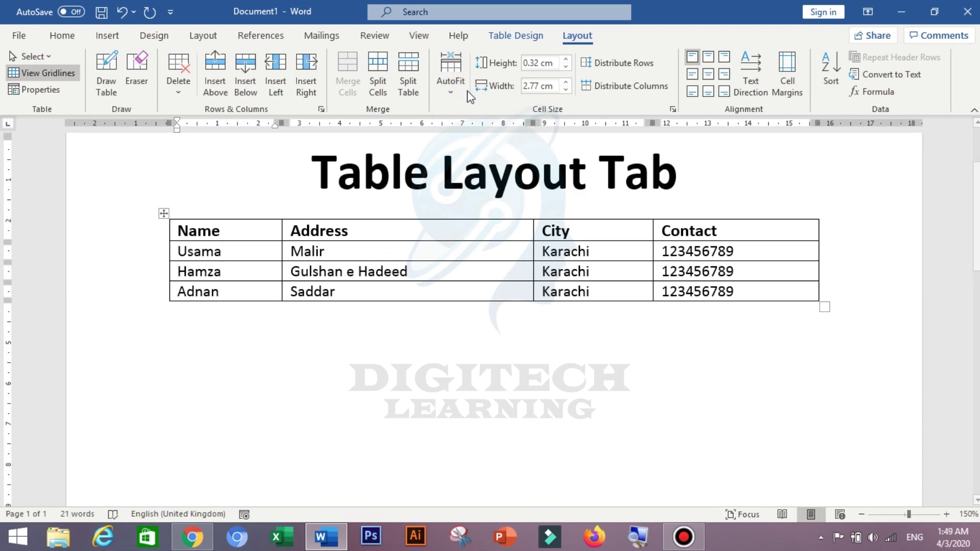
{"action": "left_click", "coordinate": [451, 77]}
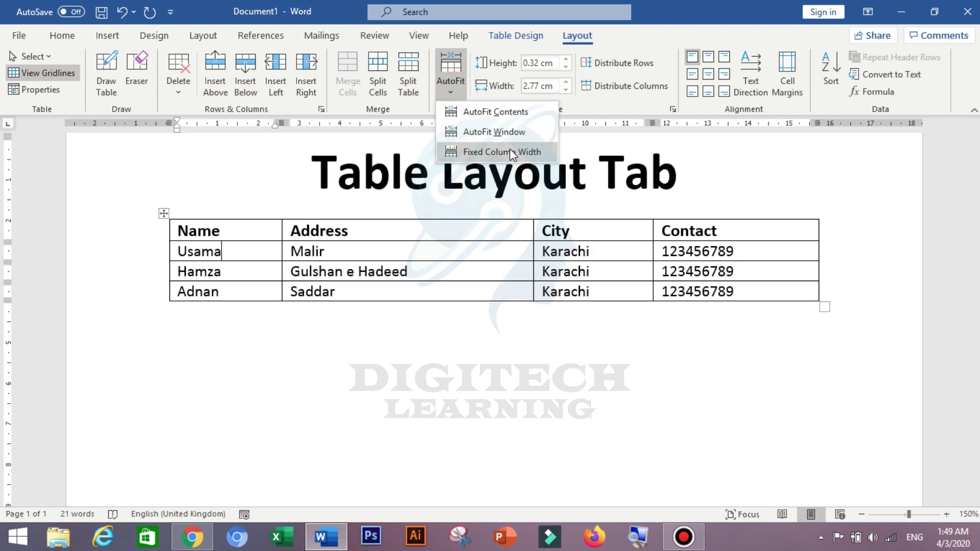
{"action": "left_click", "coordinate": [458, 90]}
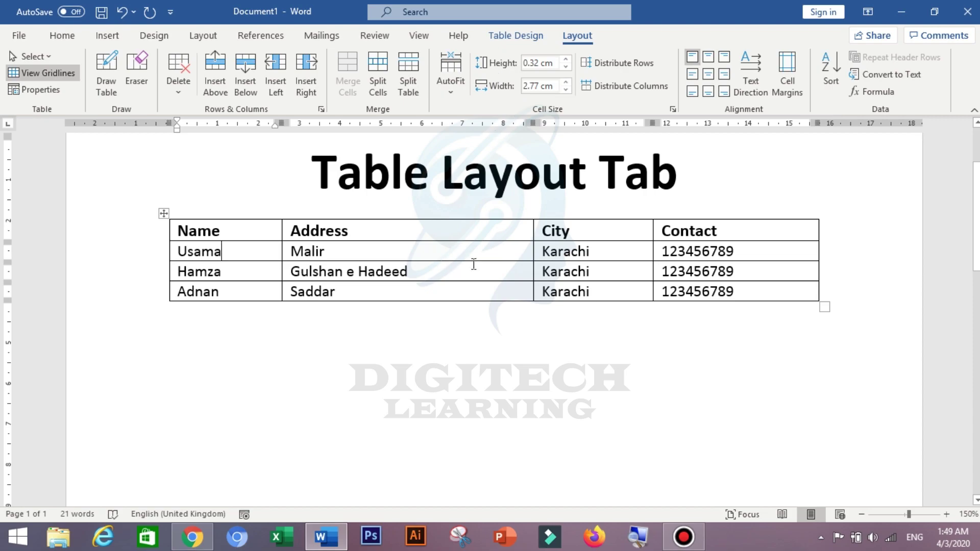
Step: Increase the height of the table's header row to 1.2 cm
{"action": "left_click", "coordinate": [251, 227]}
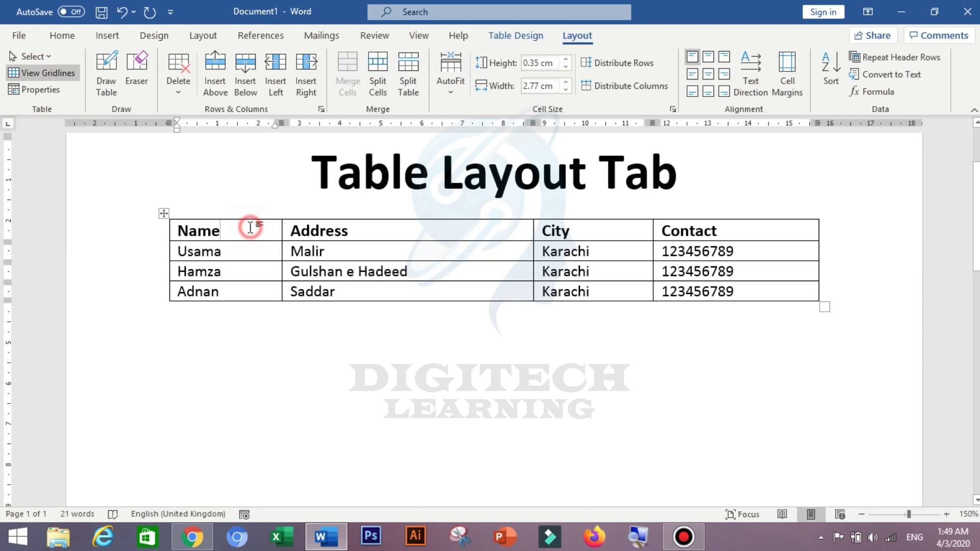
{"action": "left_click_drag", "start_coordinate": [245, 228], "coordinate": [247, 299]}
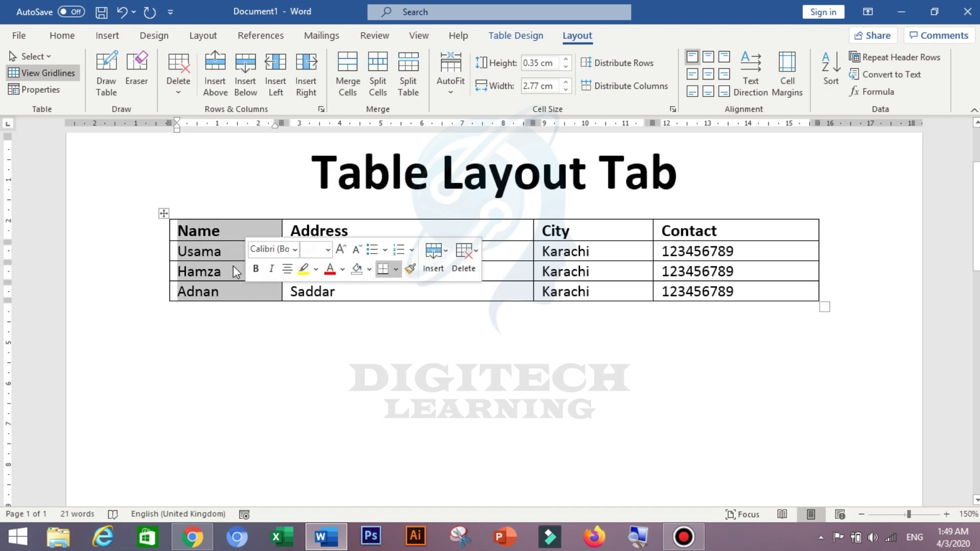
{"action": "left_click_drag", "start_coordinate": [229, 228], "coordinate": [236, 292]}
{"action": "left_click", "coordinate": [229, 231]}
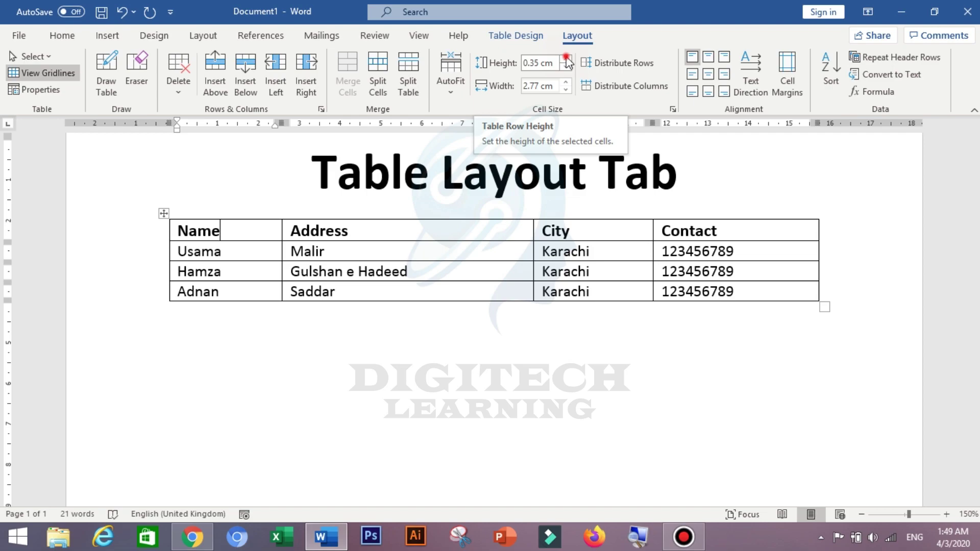
{"action": "left_click", "coordinate": [567, 59]}
{"action": "left_click", "coordinate": [567, 59]}
{"action": "left_click", "coordinate": [566, 59]}
{"action": "left_click", "coordinate": [567, 59]}
{"action": "left_click", "coordinate": [567, 59]}
{"action": "left_click", "coordinate": [566, 59]}
{"action": "left_click", "coordinate": [566, 59]}
{"action": "left_click", "coordinate": [566, 60]}
{"action": "left_click", "coordinate": [566, 59]}
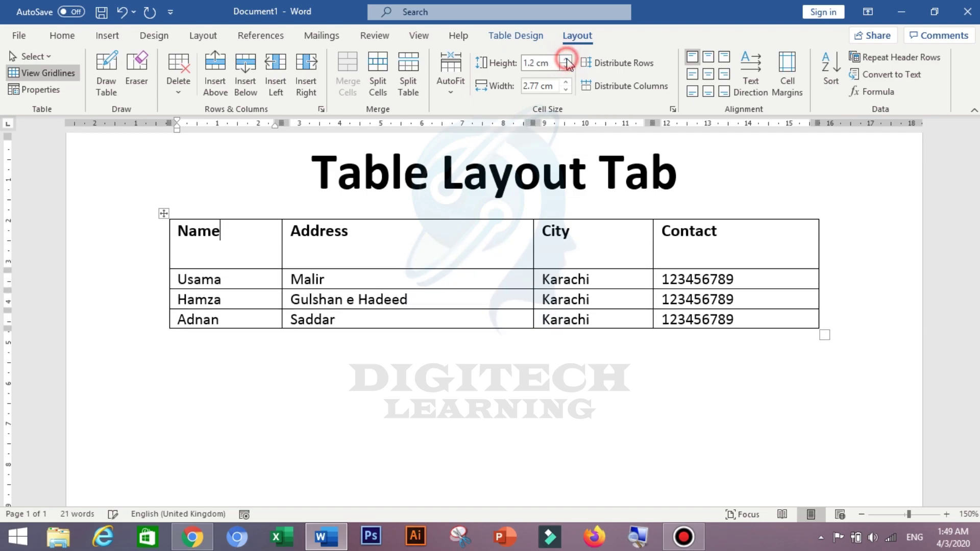
Step: Reduce the header row height to 0.4 cm
{"action": "left_click", "coordinate": [566, 68]}
{"action": "left_click", "coordinate": [566, 68]}
{"action": "left_click", "coordinate": [566, 67]}
{"action": "left_click", "coordinate": [566, 68]}
{"action": "left_click", "coordinate": [565, 68]}
{"action": "left_click", "coordinate": [565, 67]}
{"action": "left_click", "coordinate": [566, 68]}
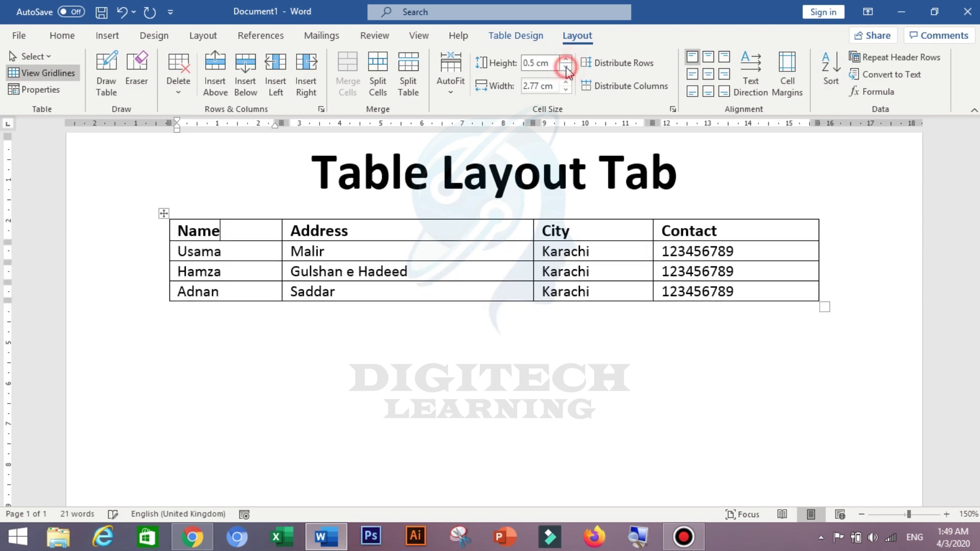
{"action": "left_click", "coordinate": [566, 68]}
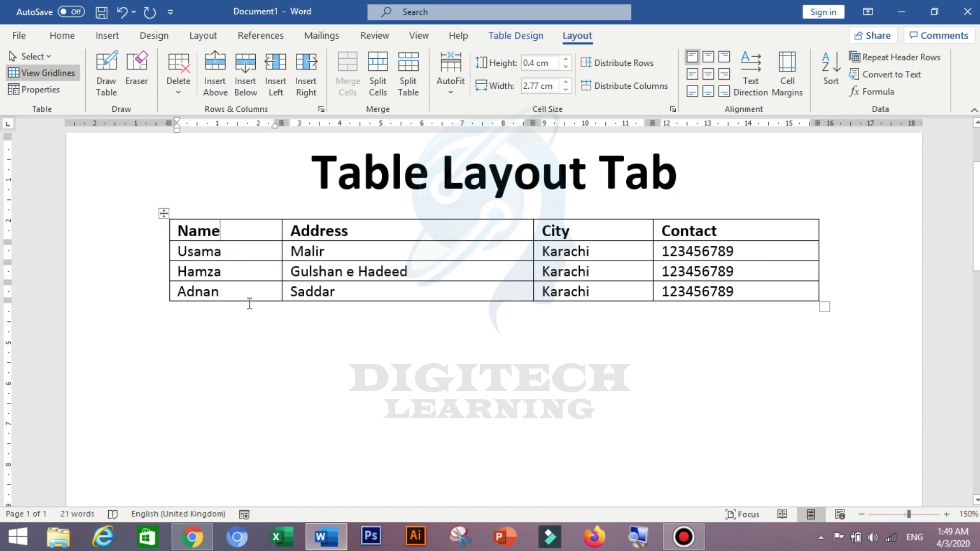
Step: Set the height of all four table rows to 1 cm by way of the Name column's cells
{"action": "left_click_drag", "start_coordinate": [247, 227], "coordinate": [252, 292]}
{"action": "left_click", "coordinate": [567, 60]}
{"action": "left_click", "coordinate": [564, 62]}
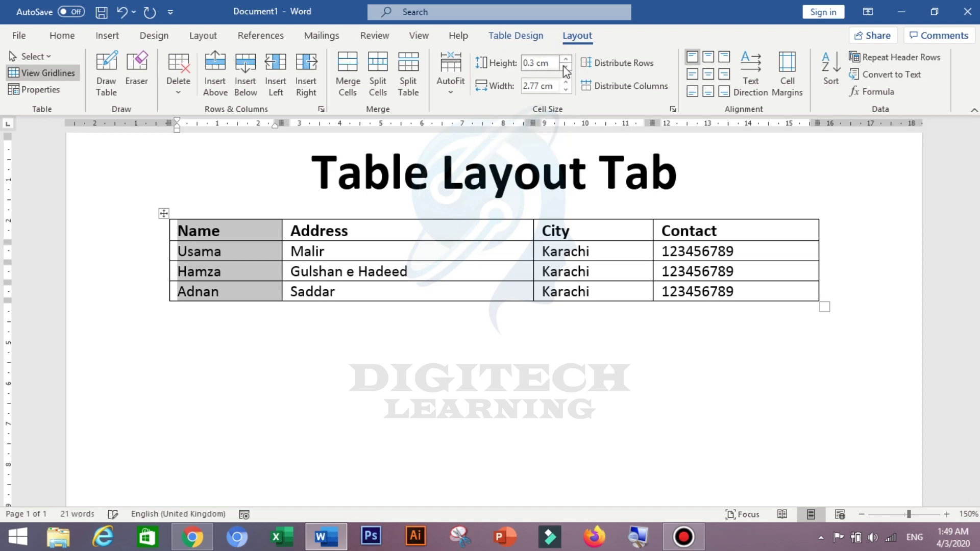
{"action": "left_click", "coordinate": [564, 62]}
{"action": "left_click", "coordinate": [563, 63]}
{"action": "left_click", "coordinate": [564, 63]}
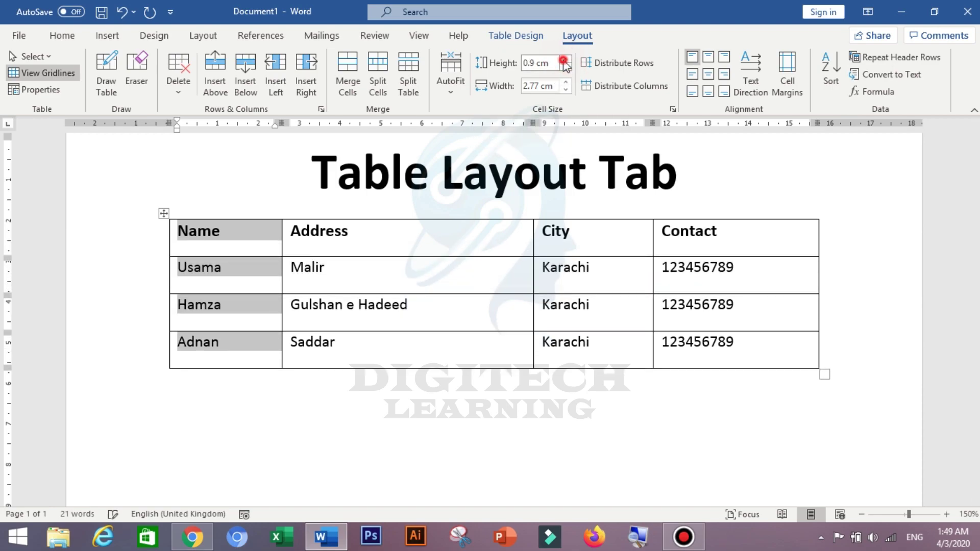
{"action": "left_click", "coordinate": [565, 62]}
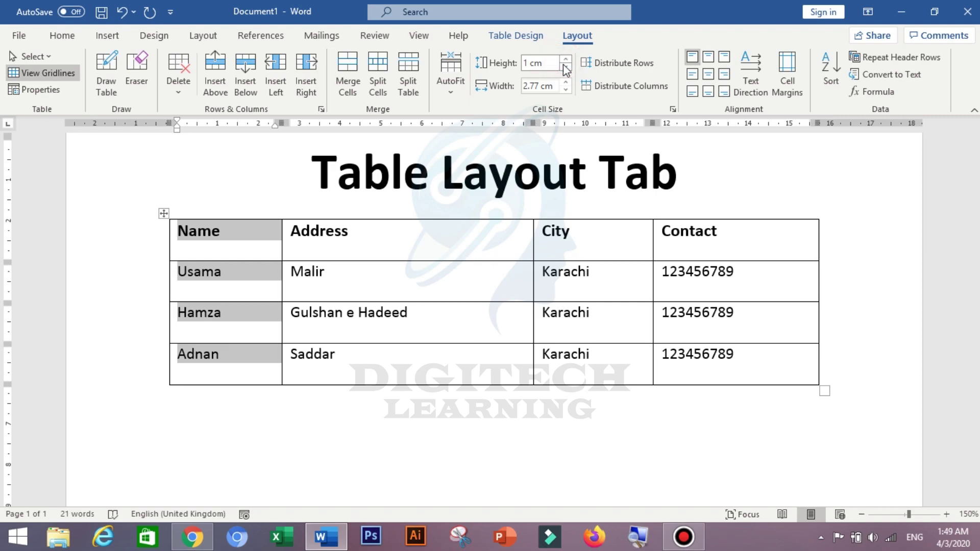
Step: Reduce the height of all four table rows to 0.5 cm
{"action": "left_click", "coordinate": [565, 70]}
{"action": "left_click", "coordinate": [566, 69]}
{"action": "left_click", "coordinate": [565, 70]}
{"action": "left_click", "coordinate": [565, 70]}
{"action": "left_click", "coordinate": [566, 71]}
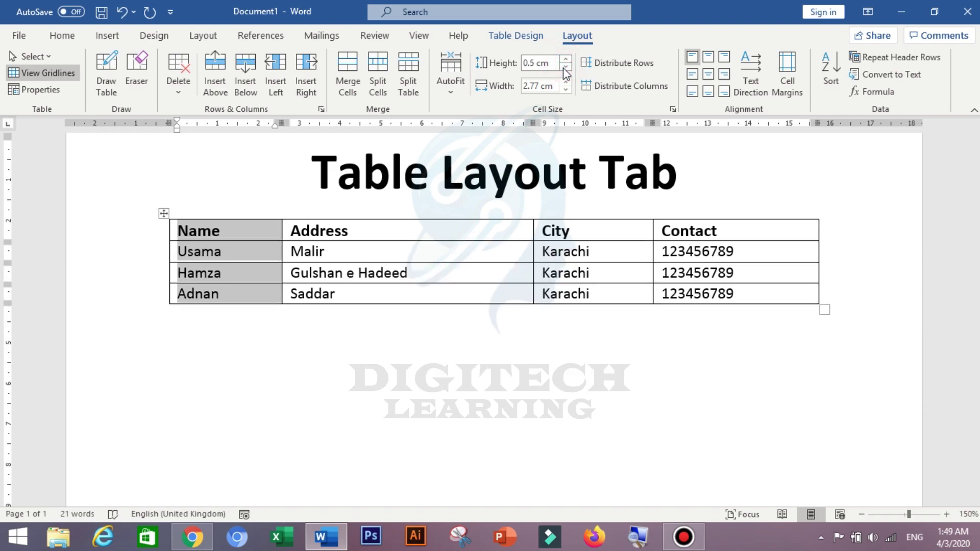
Step: Select all cells of the Name column and widen the column to 3.6 cm
{"action": "left_click", "coordinate": [258, 232]}
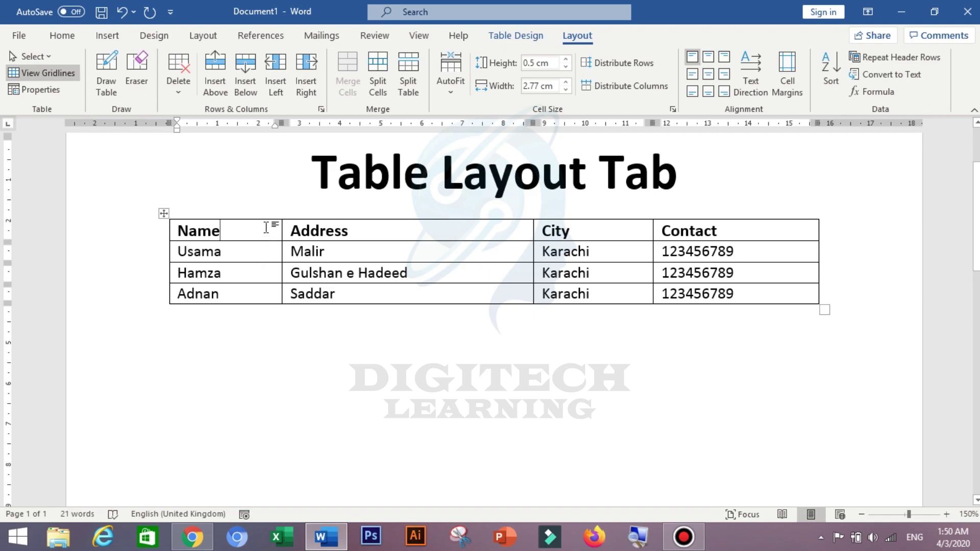
{"action": "left_click_drag", "start_coordinate": [252, 231], "coordinate": [253, 295]}
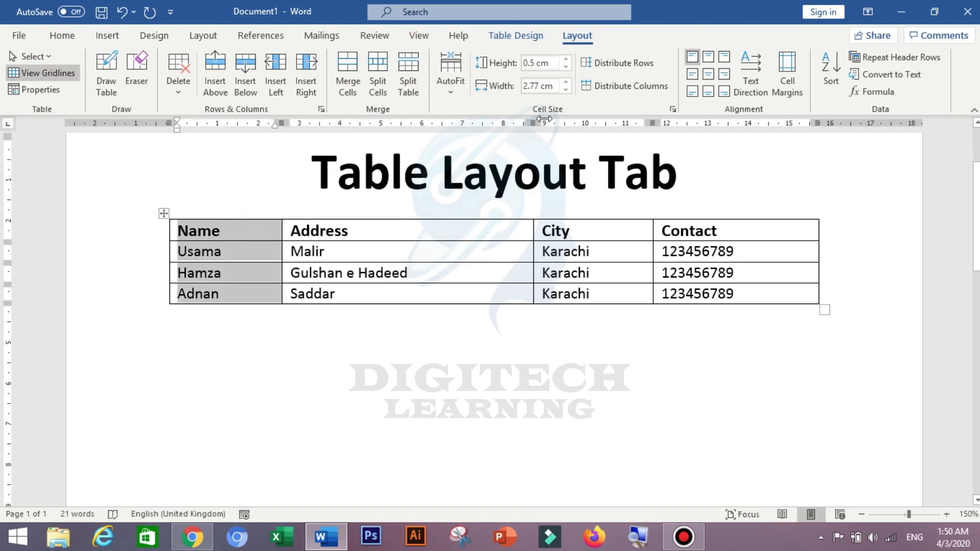
{"action": "left_click", "coordinate": [568, 84]}
{"action": "left_click", "coordinate": [568, 84]}
{"action": "left_click", "coordinate": [568, 83]}
{"action": "left_click", "coordinate": [568, 83]}
{"action": "left_click", "coordinate": [568, 84]}
{"action": "left_click", "coordinate": [568, 83]}
{"action": "left_click", "coordinate": [568, 83]}
{"action": "left_click", "coordinate": [568, 84]}
{"action": "left_click", "coordinate": [568, 83]}
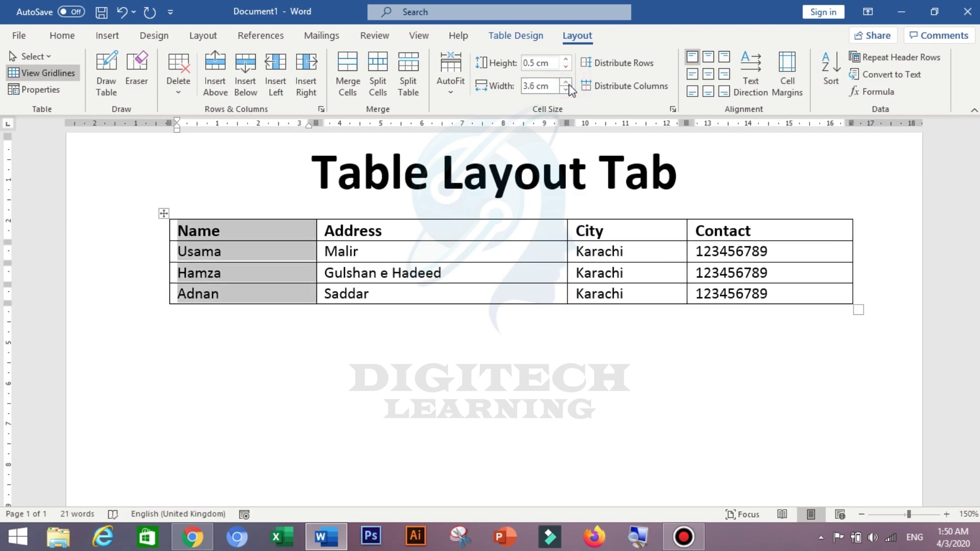
Step: Widen the Name column to 4.1 cm with only its header cell active
{"action": "left_click", "coordinate": [271, 232]}
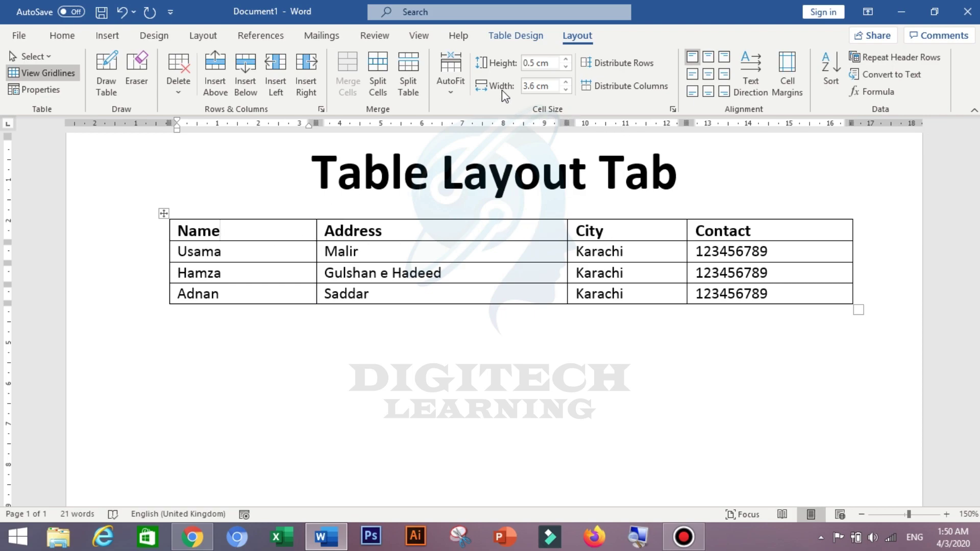
{"action": "left_click", "coordinate": [566, 82]}
{"action": "left_click", "coordinate": [566, 81]}
{"action": "left_click", "coordinate": [566, 82]}
{"action": "left_click", "coordinate": [566, 82]}
{"action": "left_click", "coordinate": [566, 81]}
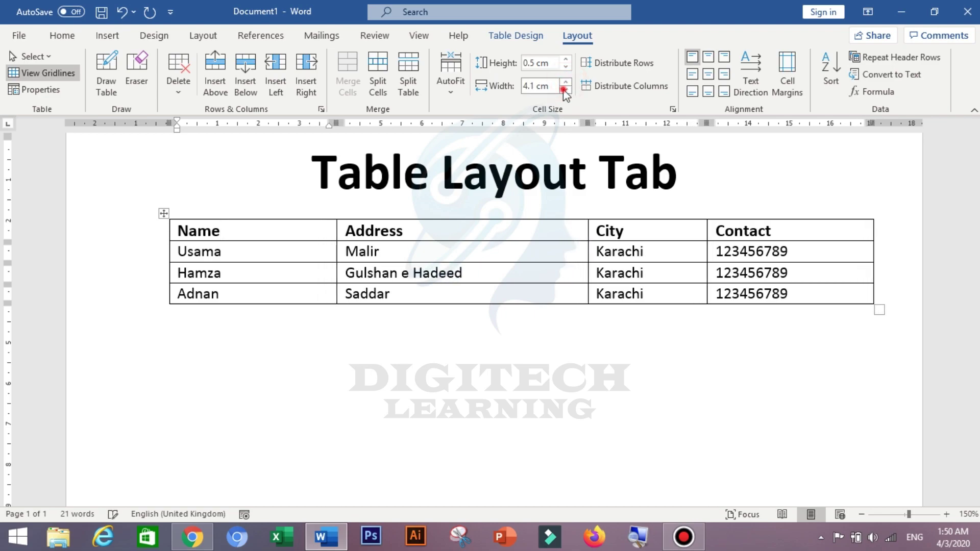
Step: Narrow the Name column to a width of 1.5 cm
{"action": "left_click", "coordinate": [565, 90]}
{"action": "left_click", "coordinate": [565, 90]}
{"action": "left_click", "coordinate": [565, 90]}
{"action": "left_click", "coordinate": [565, 90]}
{"action": "left_click", "coordinate": [565, 90]}
{"action": "left_click", "coordinate": [565, 90]}
{"action": "left_click", "coordinate": [565, 90]}
{"action": "left_click", "coordinate": [565, 90]}
{"action": "left_click", "coordinate": [565, 91]}
{"action": "left_click", "coordinate": [565, 90]}
{"action": "left_click", "coordinate": [565, 90]}
{"action": "left_click", "coordinate": [565, 91]}
{"action": "left_click", "coordinate": [565, 90]}
{"action": "left_click", "coordinate": [565, 91]}
{"action": "left_click", "coordinate": [565, 90]}
{"action": "left_click", "coordinate": [565, 90]}
{"action": "left_click", "coordinate": [565, 90]}
{"action": "left_click", "coordinate": [565, 91]}
{"action": "left_click", "coordinate": [565, 90]}
{"action": "left_click", "coordinate": [565, 91]}
{"action": "left_click", "coordinate": [565, 91]}
{"action": "left_click", "coordinate": [565, 90]}
{"action": "left_click", "coordinate": [565, 91]}
{"action": "left_click", "coordinate": [565, 91]}
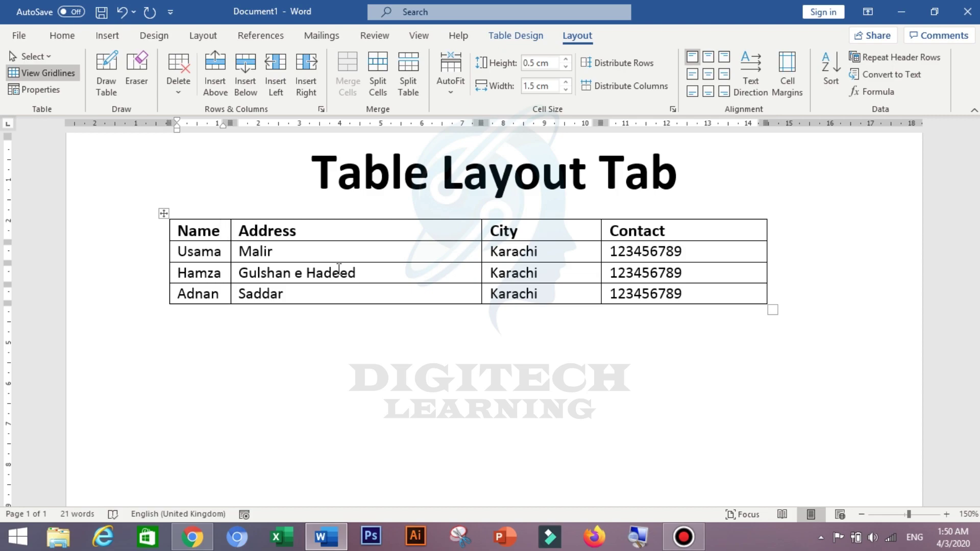
Step: Increase the height of the table's last row to 1.3 cm
{"action": "left_click", "coordinate": [222, 293]}
{"action": "left_click", "coordinate": [566, 61]}
{"action": "left_click", "coordinate": [566, 61]}
{"action": "left_click", "coordinate": [566, 61]}
{"action": "left_click", "coordinate": [566, 61]}
{"action": "left_click", "coordinate": [566, 61]}
{"action": "left_click", "coordinate": [566, 61]}
{"action": "left_click", "coordinate": [566, 60]}
{"action": "left_click", "coordinate": [565, 61]}
Step: Slightly increase the height of the row directly below the header, keeping it shorter than the last row
{"action": "left_click", "coordinate": [222, 251]}
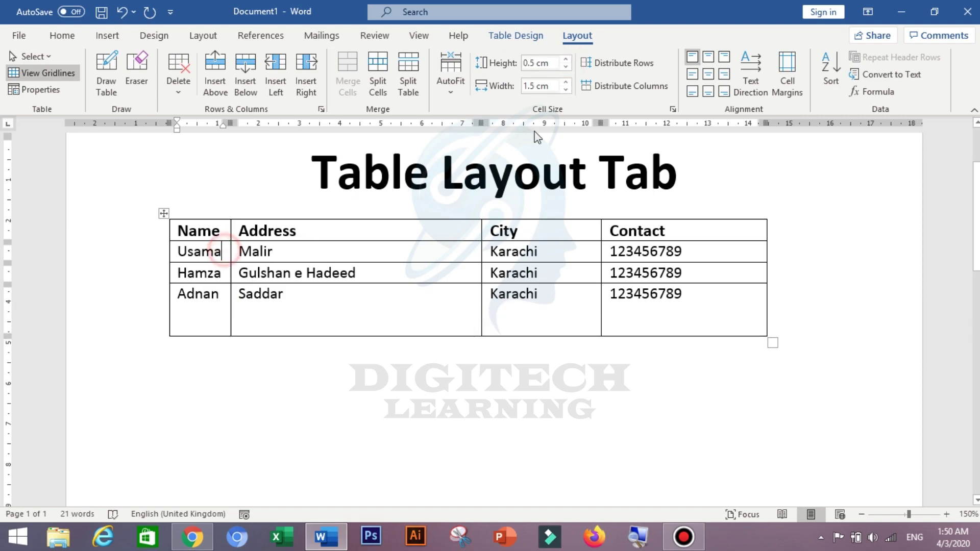
{"action": "left_click", "coordinate": [566, 60]}
{"action": "left_click", "coordinate": [565, 60]}
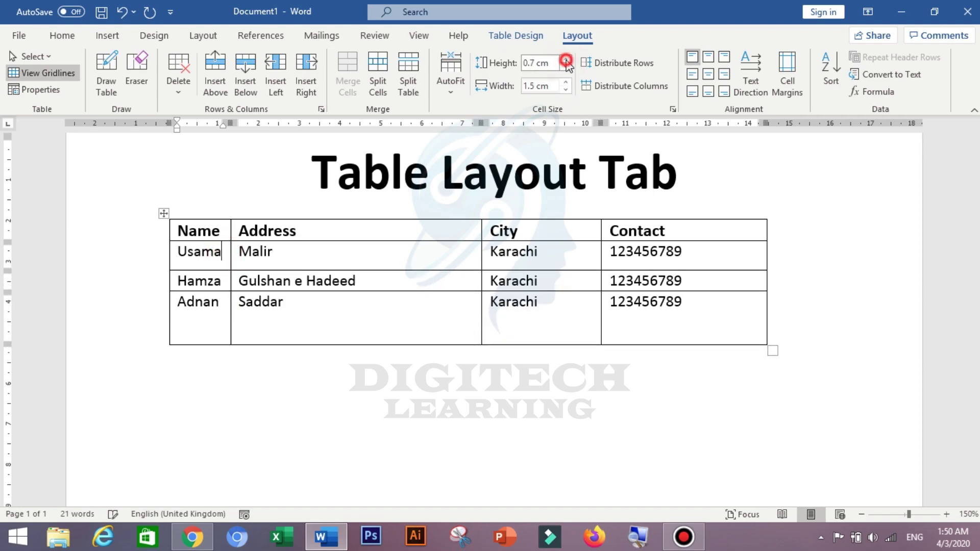
{"action": "left_click", "coordinate": [566, 61]}
{"action": "left_click", "coordinate": [566, 61]}
Step: Select the whole table and distribute its rows evenly so they all share the same height
{"action": "left_click", "coordinate": [293, 334]}
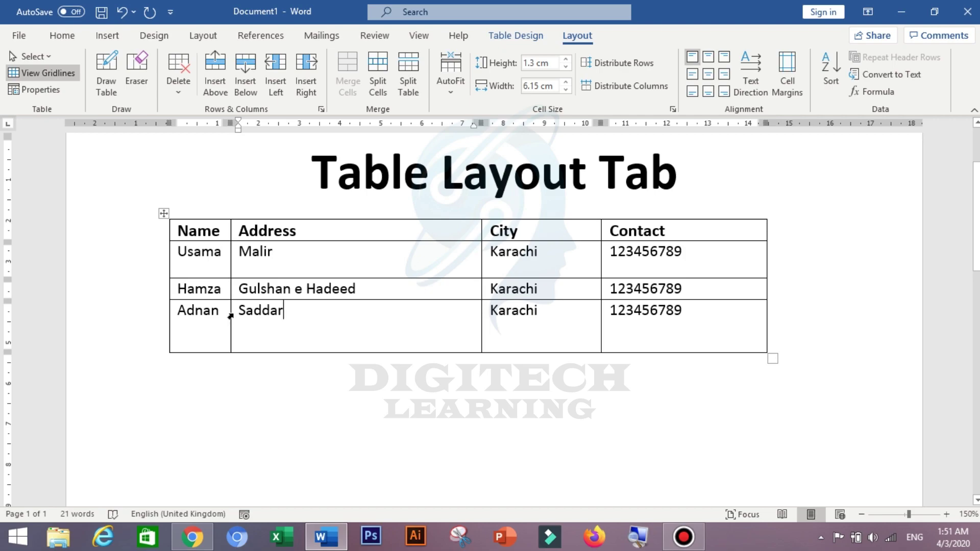
{"action": "left_click_drag", "start_coordinate": [223, 228], "coordinate": [307, 335]}
{"action": "left_click", "coordinate": [193, 240]}
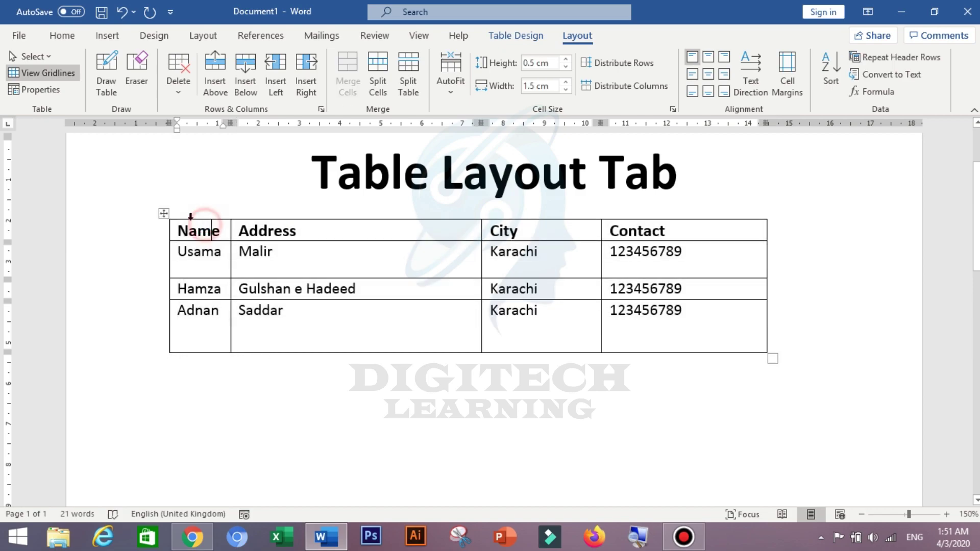
{"action": "left_click", "coordinate": [164, 213]}
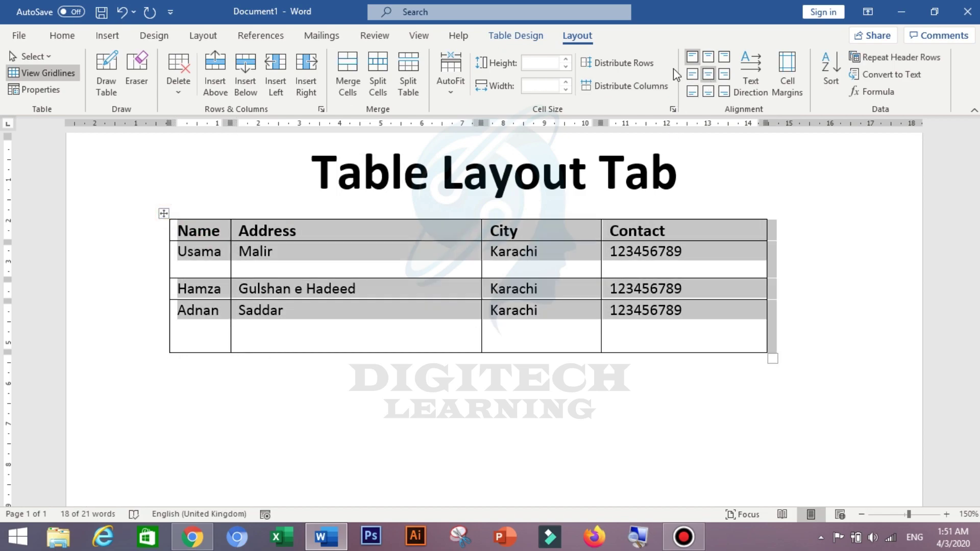
{"action": "left_click", "coordinate": [628, 63]}
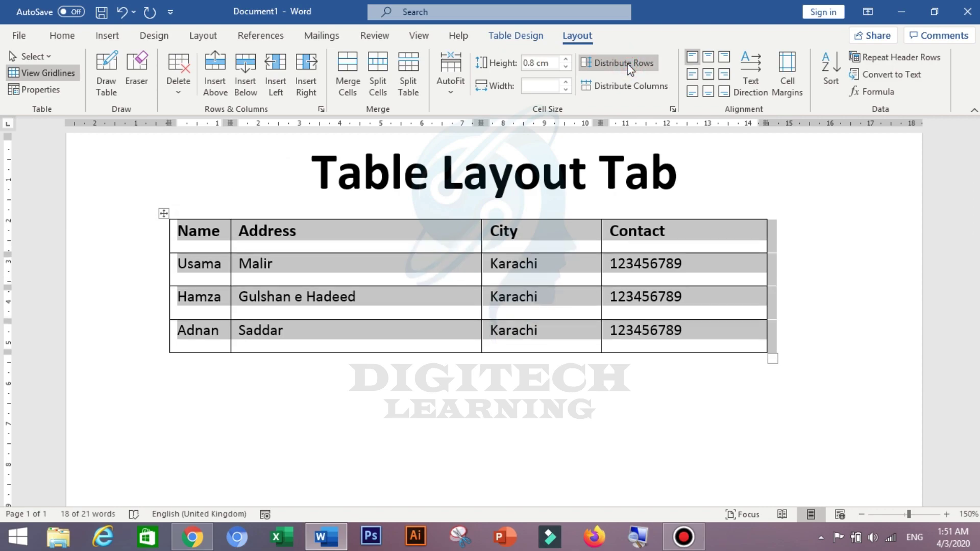
{"action": "left_click", "coordinate": [291, 247]}
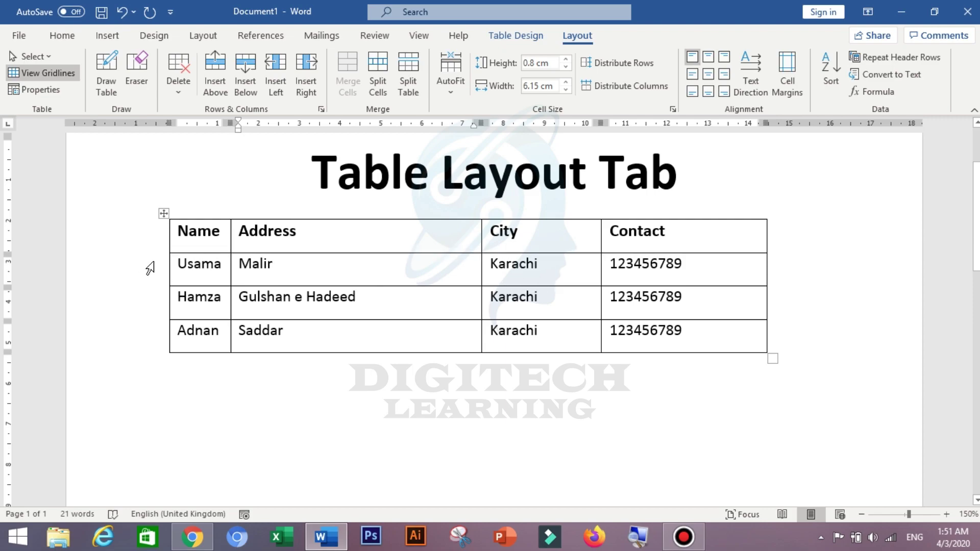
Step: Select the whole table and distribute its columns evenly to equal widths
{"action": "left_click", "coordinate": [164, 214]}
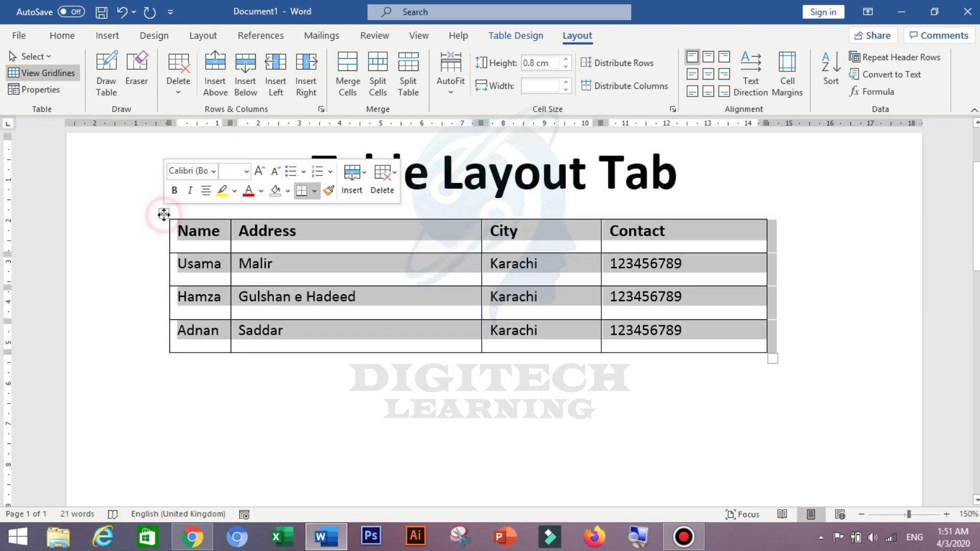
{"action": "left_click", "coordinate": [631, 88]}
{"action": "left_click", "coordinate": [434, 241]}
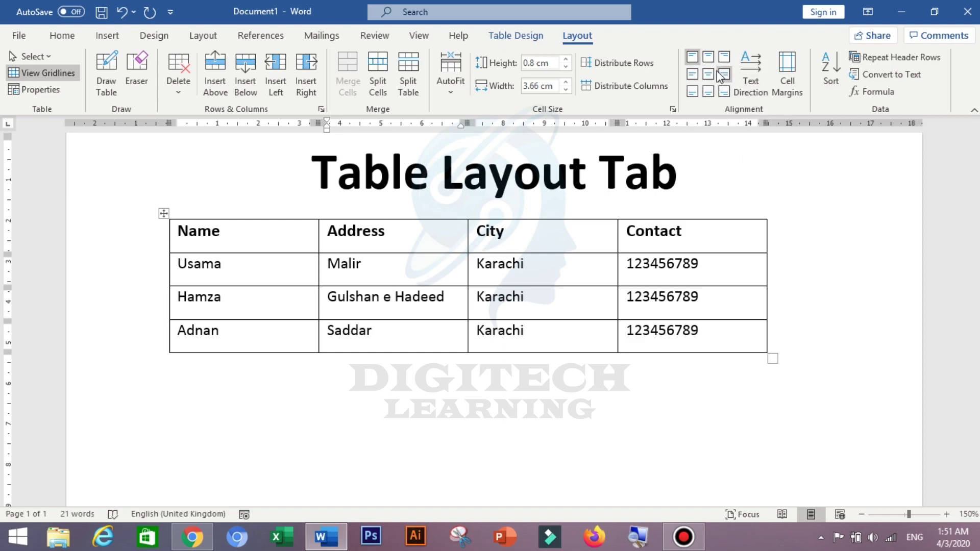
Step: Try top center and top right alignment on the Name header cell, finishing with its text centered horizontally and vertically
{"action": "left_click", "coordinate": [252, 227]}
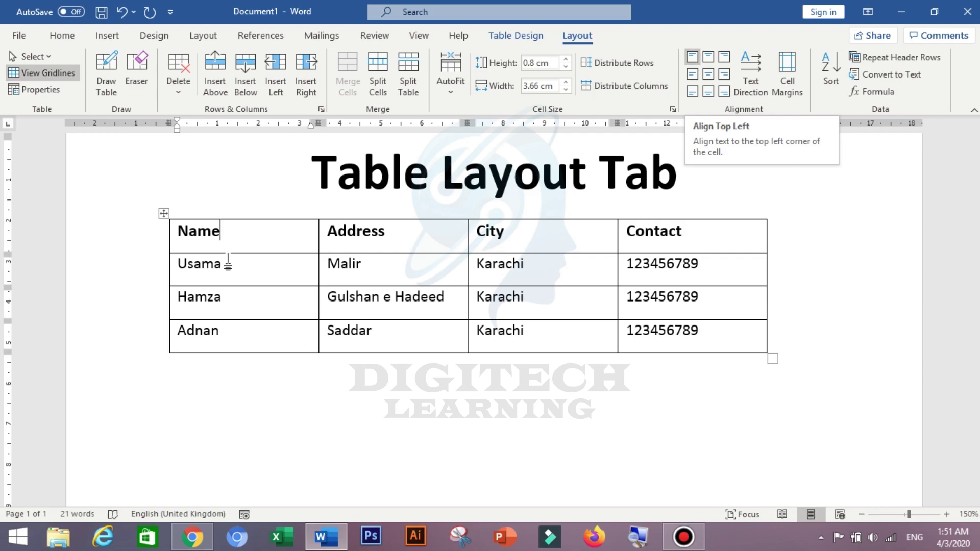
{"action": "left_click", "coordinate": [706, 60]}
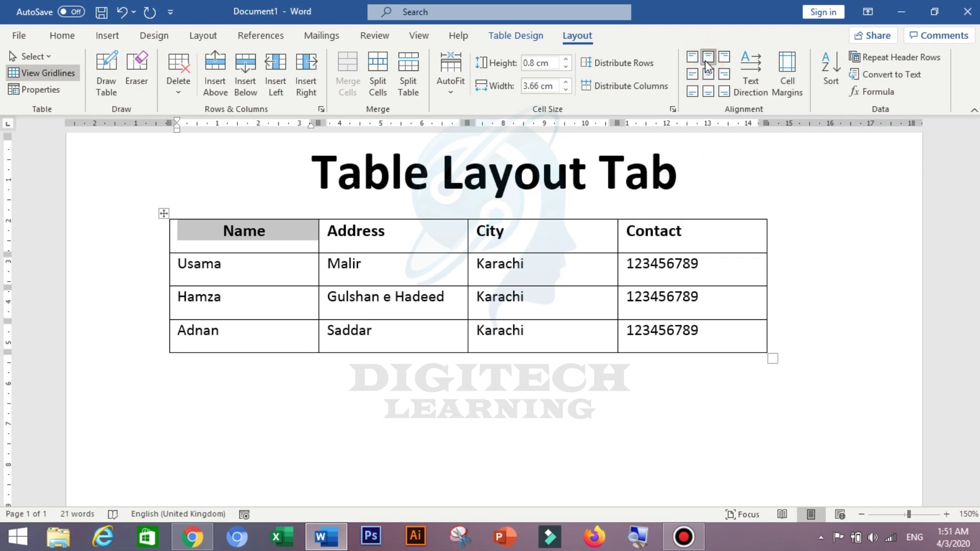
{"action": "left_click", "coordinate": [724, 58]}
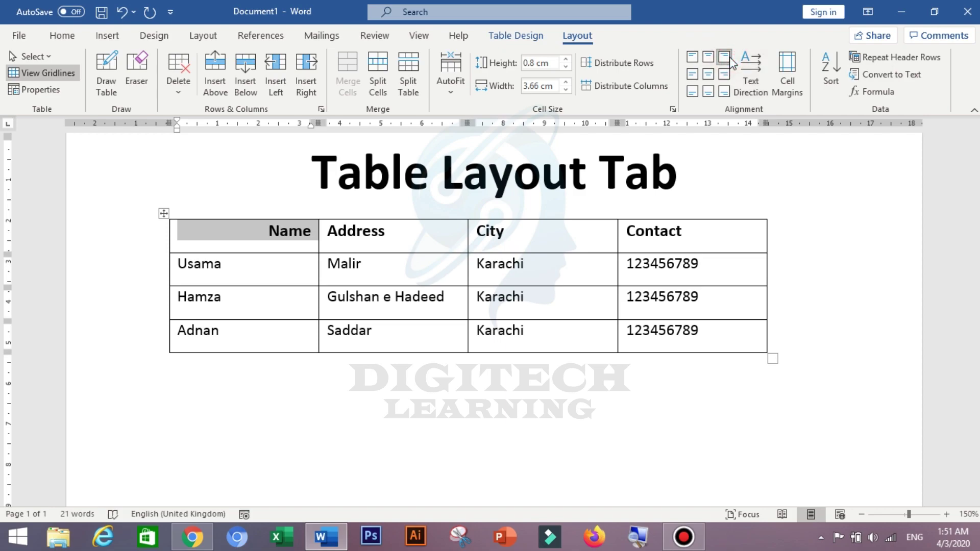
{"action": "left_click", "coordinate": [707, 76]}
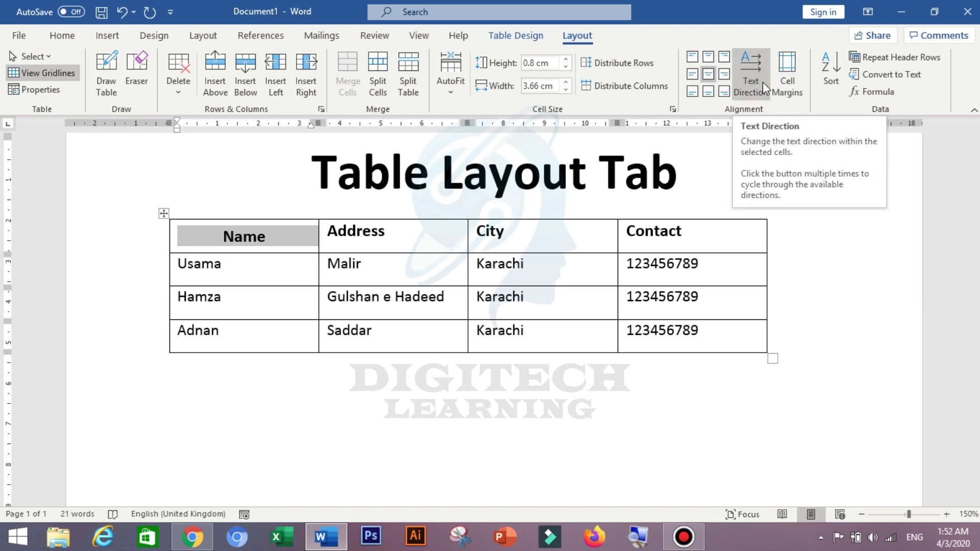
Step: Select the four header cells and rotate their text direction so it reads vertically from top to bottom
{"action": "left_click", "coordinate": [386, 244]}
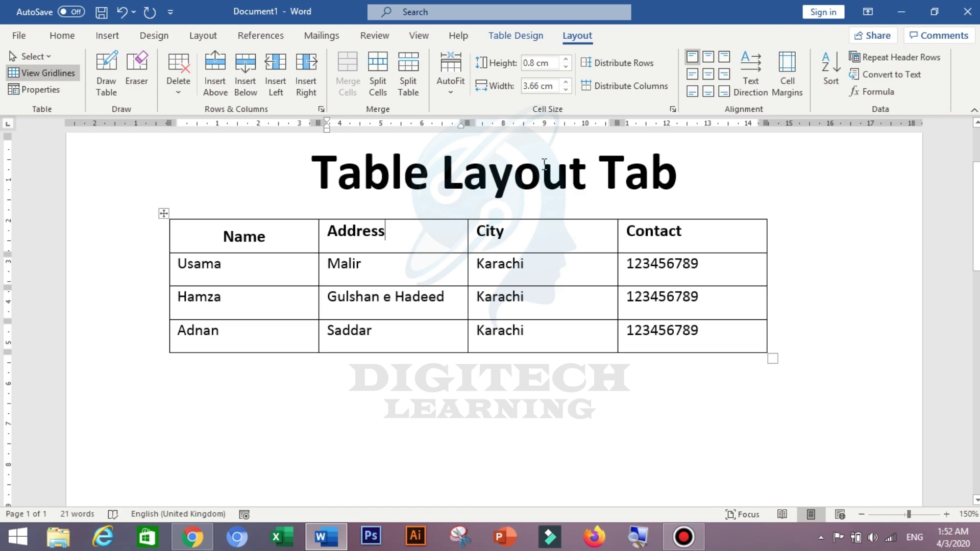
{"action": "left_click_drag", "start_coordinate": [203, 234], "coordinate": [684, 229]}
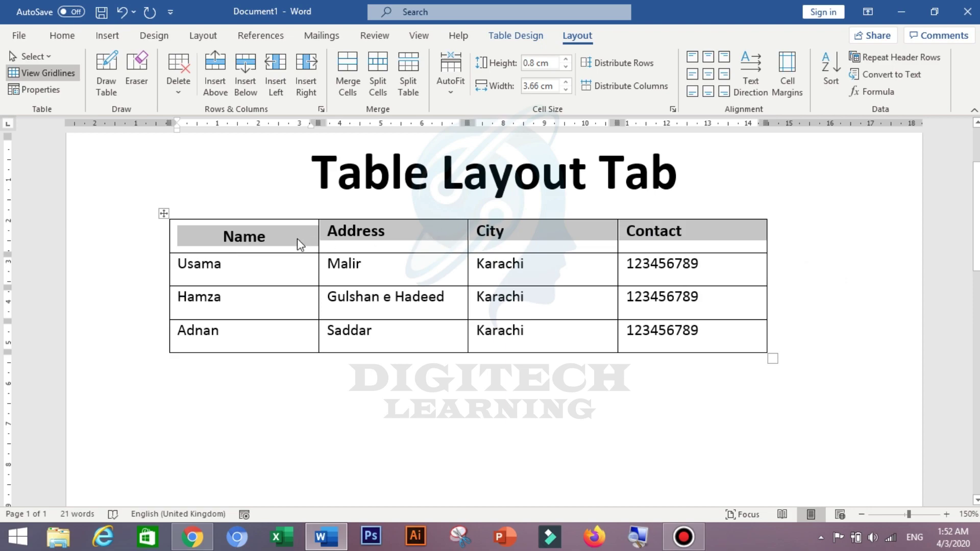
{"action": "left_click", "coordinate": [756, 83]}
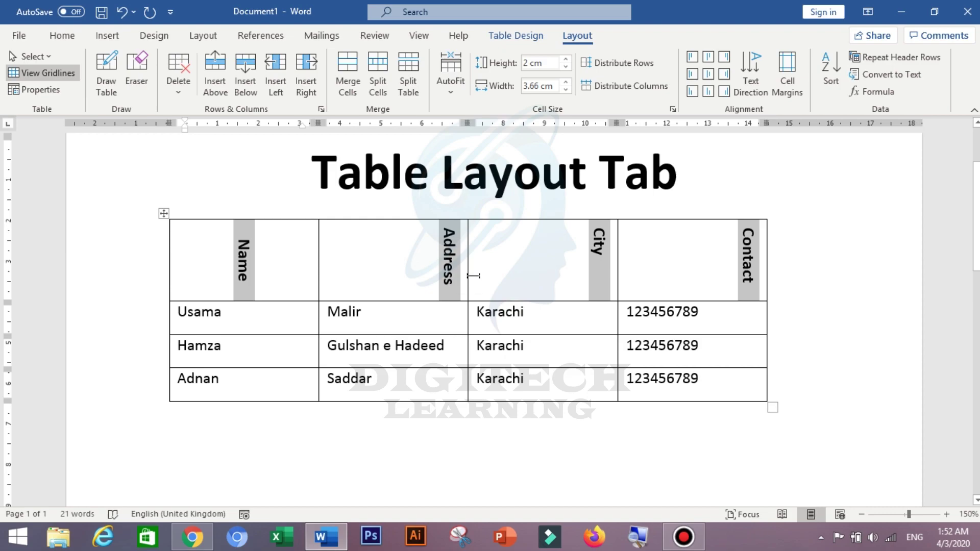
Step: Cycle the text direction of the four header cells through bottom-to-top until it reads horizontally again
{"action": "left_click", "coordinate": [752, 82]}
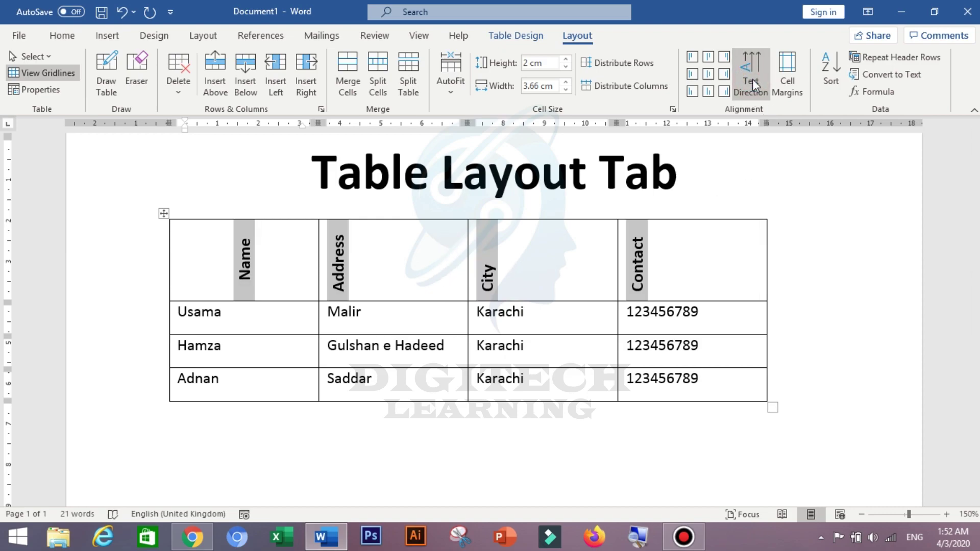
{"action": "left_click", "coordinate": [752, 82]}
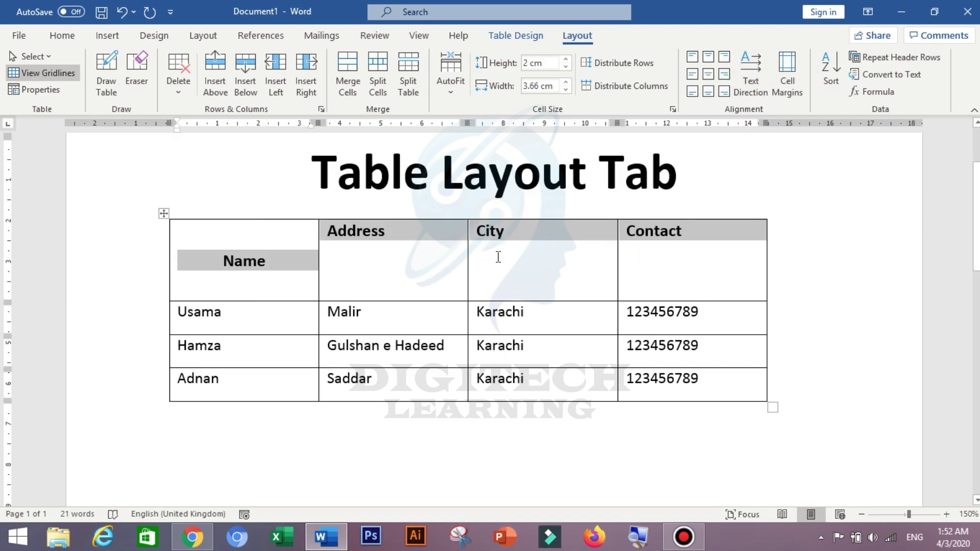
{"action": "left_click", "coordinate": [380, 278]}
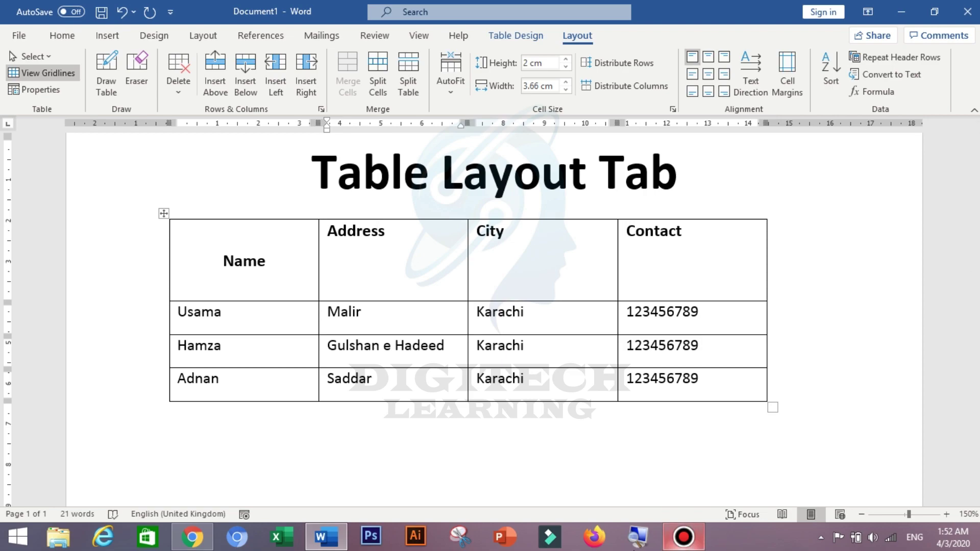
Step: Start the Windows Magnifier and lower its zoom to 100%
{"action": "left_click", "coordinate": [638, 537]}
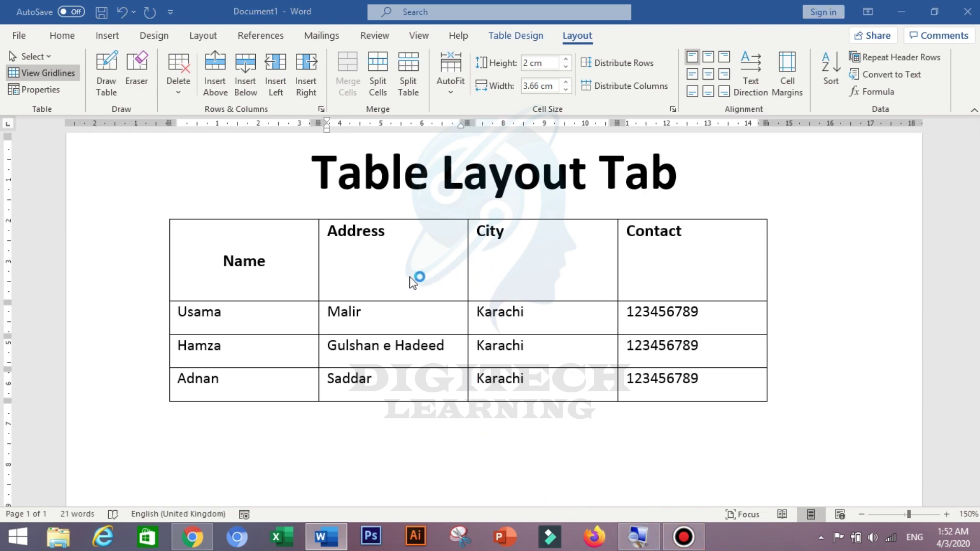
{"action": "left_click", "coordinate": [638, 536]}
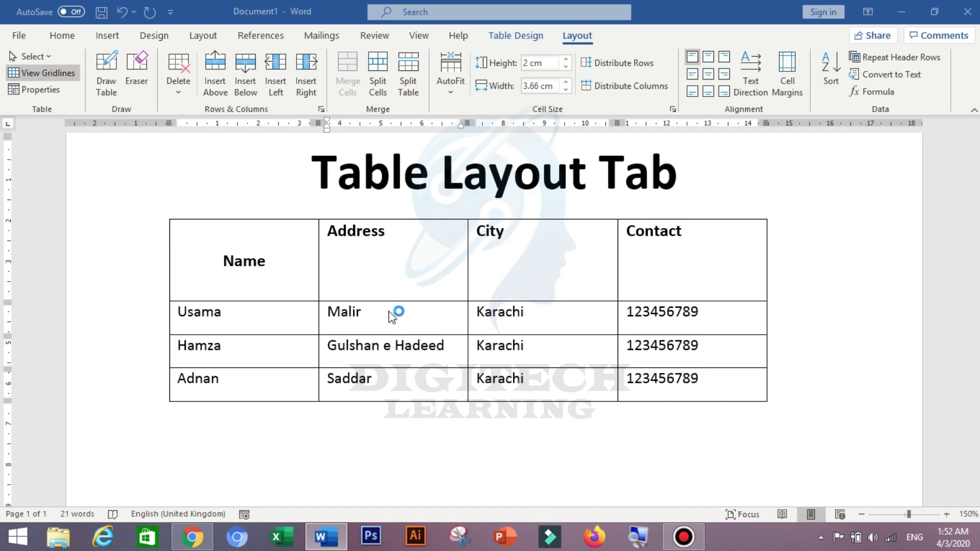
{"action": "left_click", "coordinate": [52, 265]}
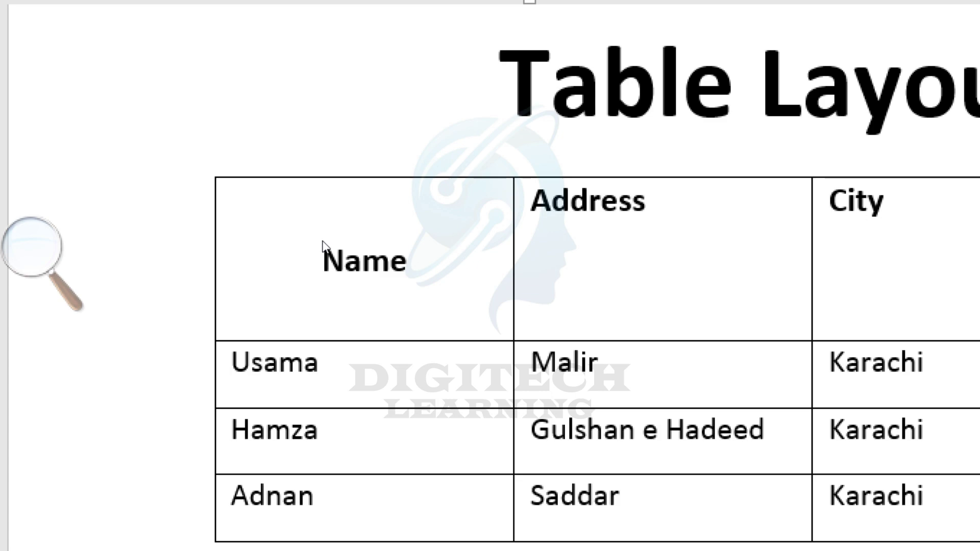
{"action": "left_click", "coordinate": [20, 261]}
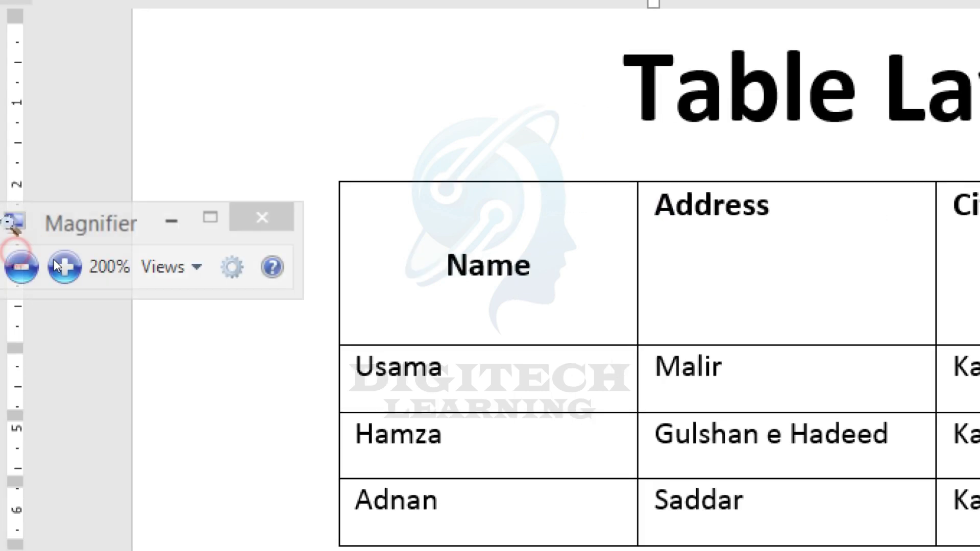
{"action": "left_click", "coordinate": [20, 265]}
Step: From the Address header cell, reduce the table's default left cell margin so text sits flush against the left cell borders
{"action": "left_click", "coordinate": [325, 234]}
{"action": "left_click", "coordinate": [337, 232]}
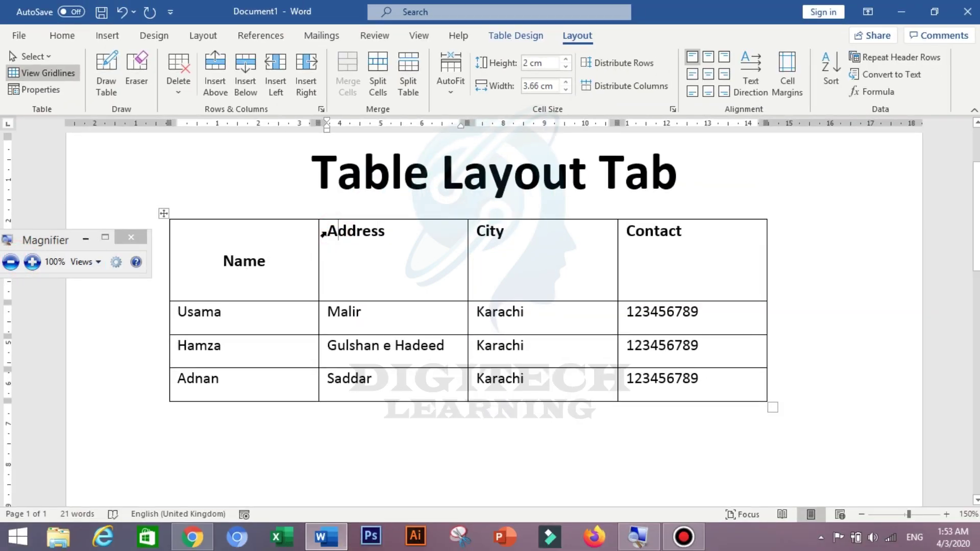
{"action": "left_click", "coordinate": [790, 71]}
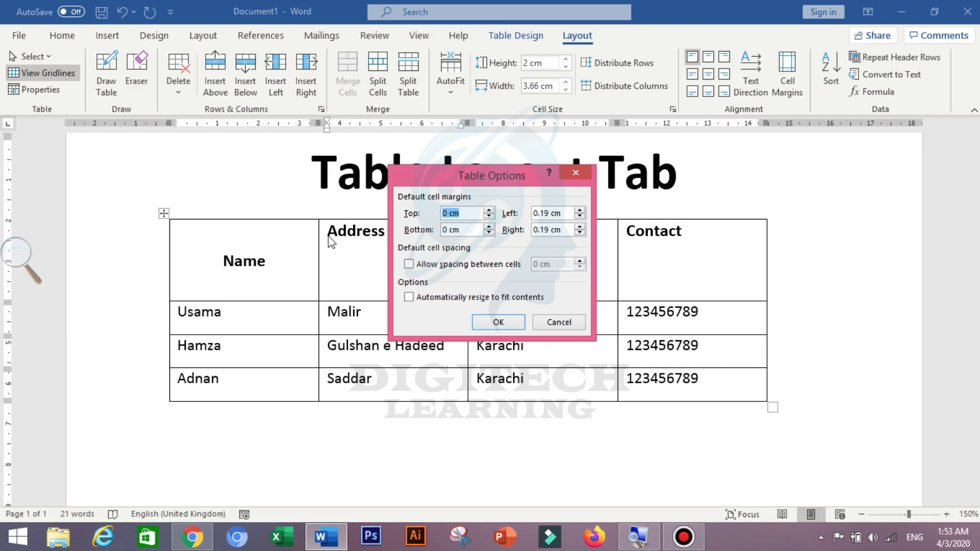
{"action": "left_click", "coordinate": [579, 217]}
{"action": "left_click", "coordinate": [579, 217]}
{"action": "left_click", "coordinate": [504, 323]}
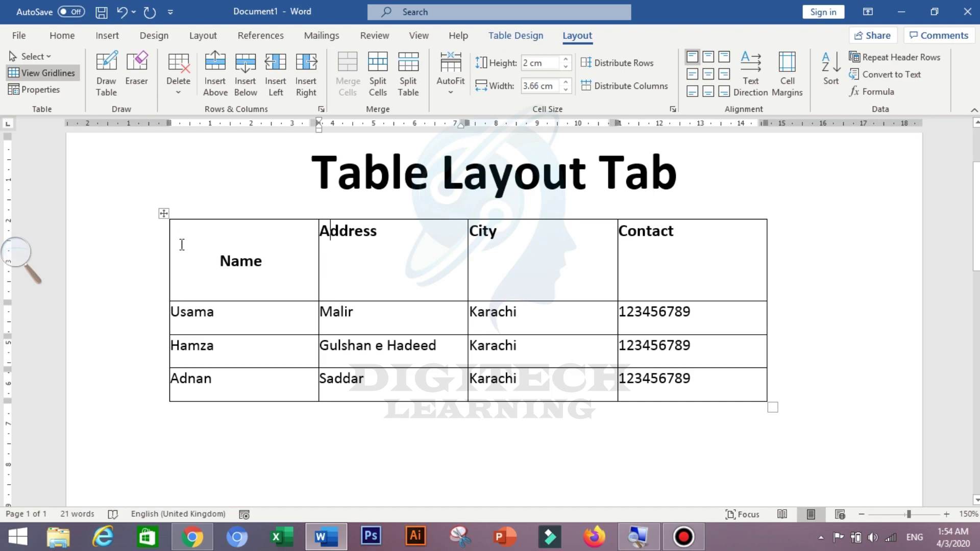
Step: Select the whole table and sort it by Name as text in ascending order, treating the first row as a header row
{"action": "left_click", "coordinate": [165, 215]}
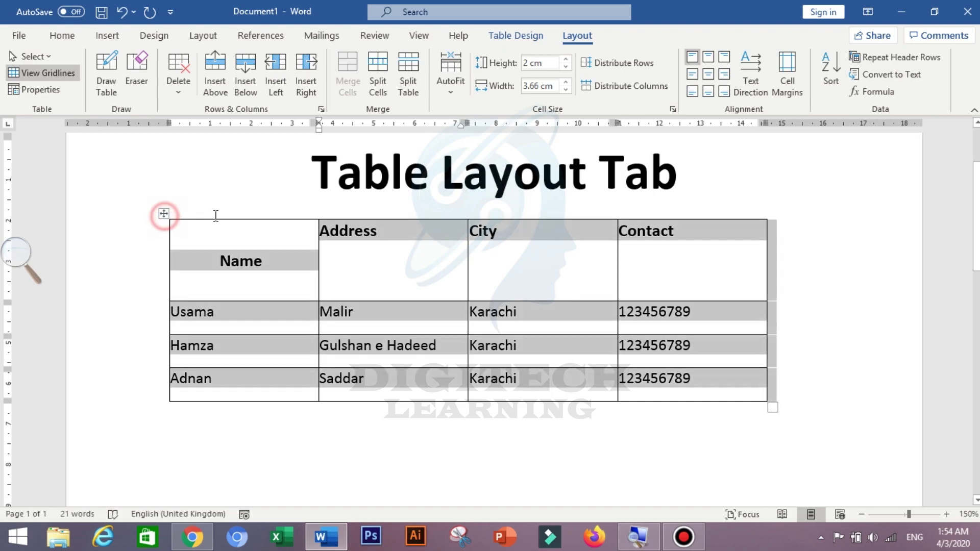
{"action": "left_click", "coordinate": [831, 64]}
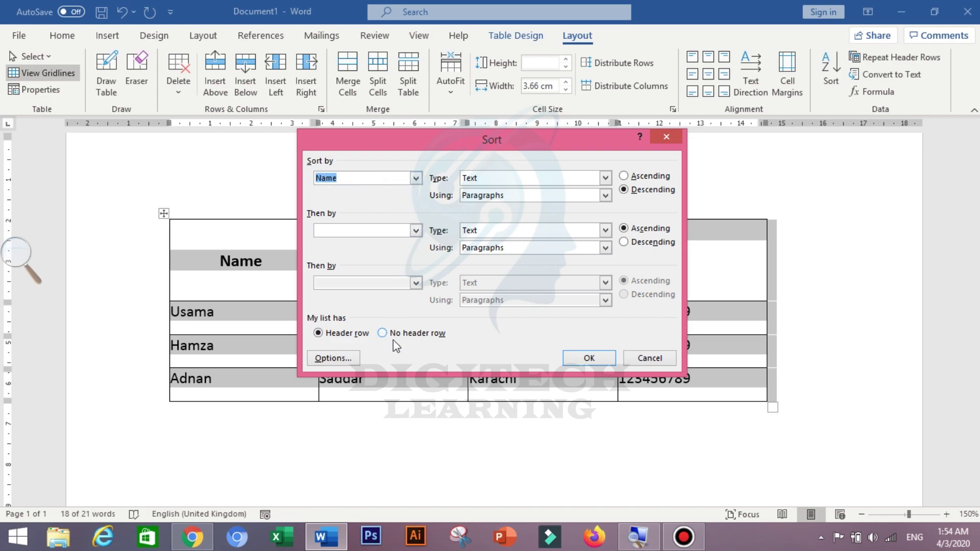
{"action": "left_click", "coordinate": [318, 335]}
{"action": "left_click", "coordinate": [392, 338]}
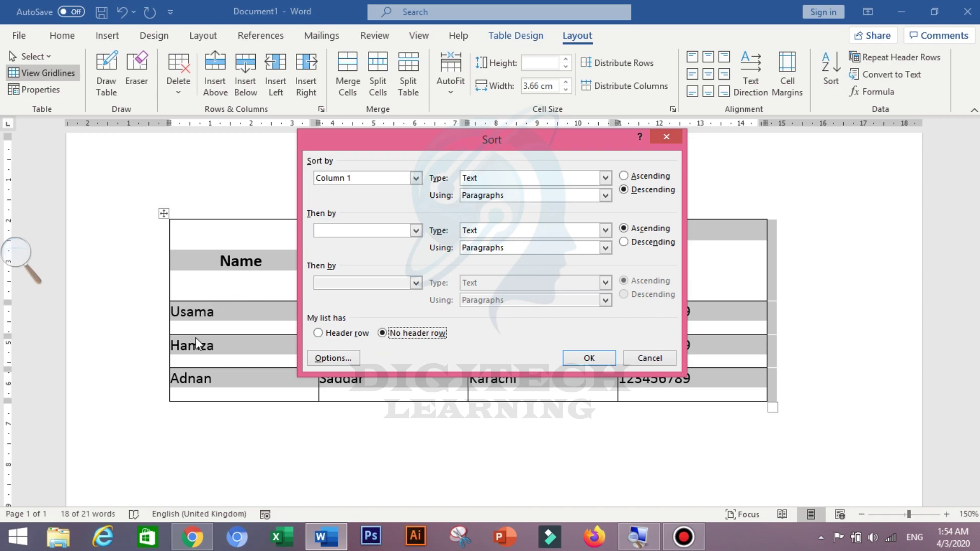
{"action": "left_click", "coordinate": [318, 333]}
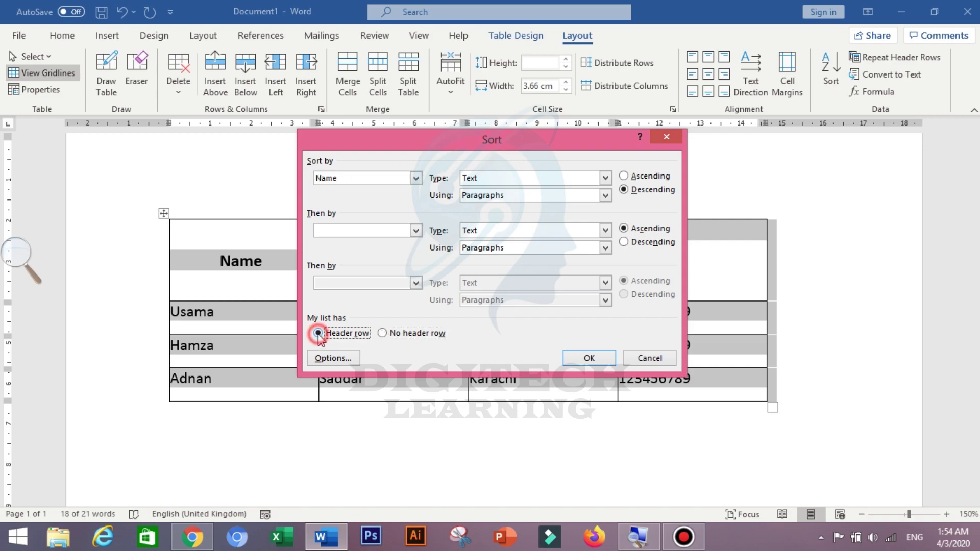
{"action": "left_click", "coordinate": [624, 176]}
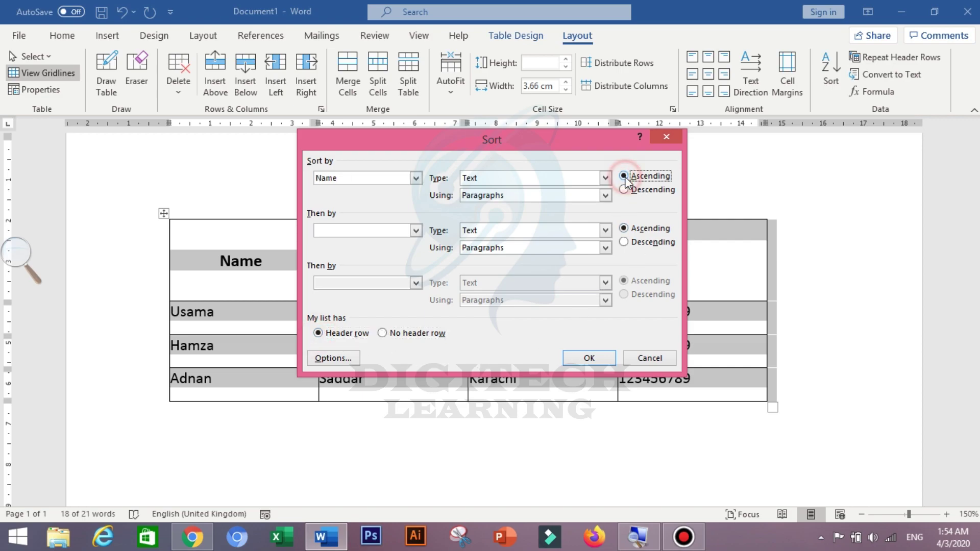
{"action": "left_click", "coordinate": [589, 358]}
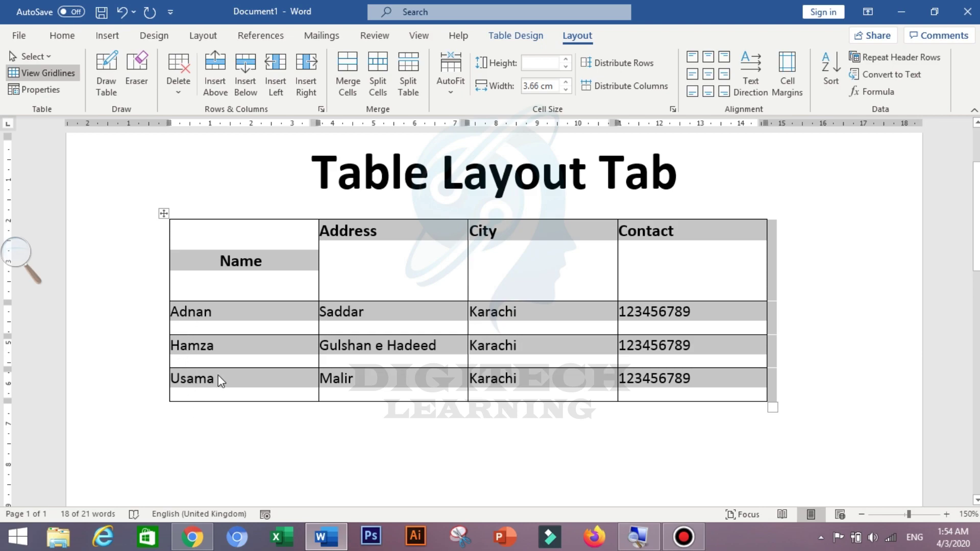
Step: Sort the selected table by Name in descending order, keeping the header row in place
{"action": "left_click", "coordinate": [830, 67]}
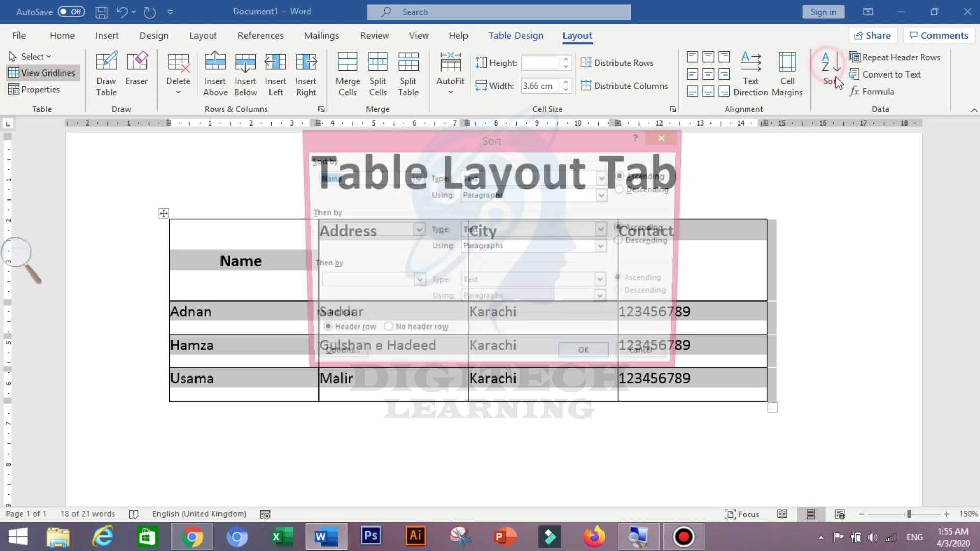
{"action": "left_click", "coordinate": [623, 190]}
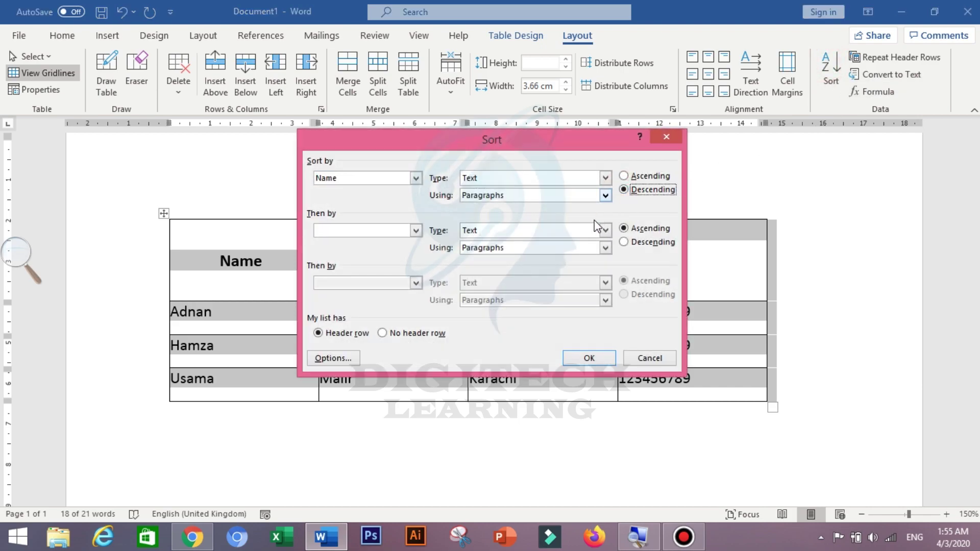
{"action": "left_click", "coordinate": [588, 358]}
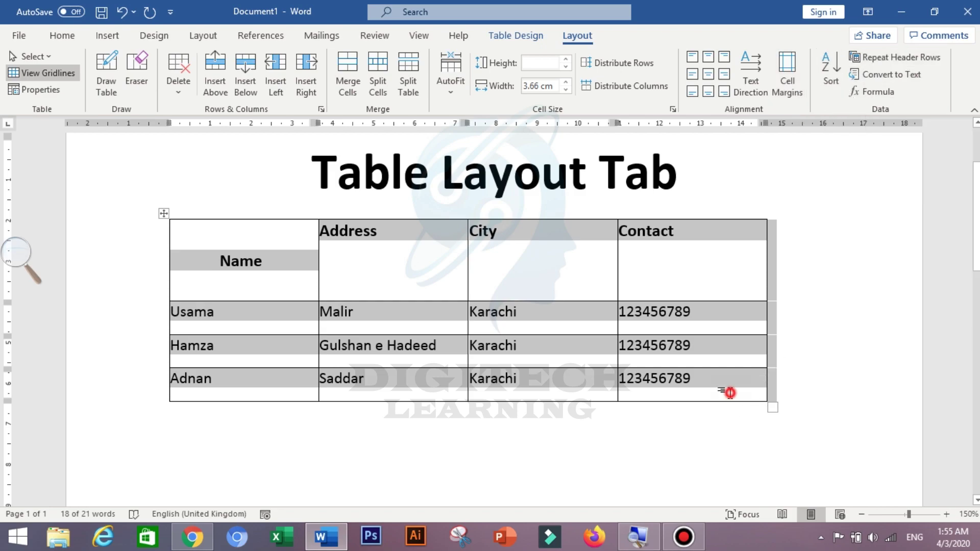
Step: Add empty rows after the table's last row until it continues onto the second page with six rows there
{"action": "left_click", "coordinate": [749, 392]}
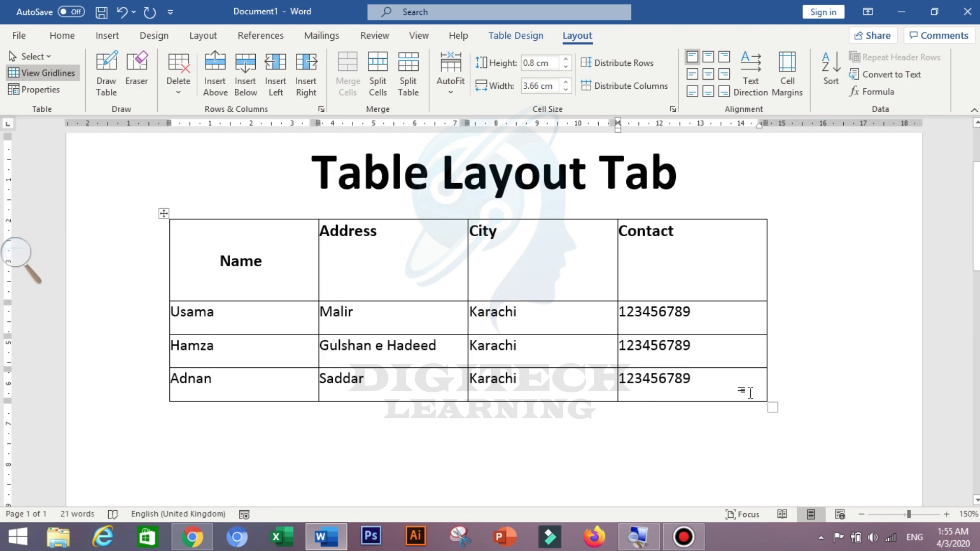
{"action": "key", "text": "Tab"}
{"action": "key", "text": "Tab"}
{"action": "key", "text": "Tab"}
{"action": "key", "text": "Tab"}
{"action": "key", "text": "Tab"}
{"action": "key", "text": "Tab"}
{"action": "key", "text": "Tab"}
{"action": "key", "text": "Tab"}
{"action": "key", "text": "Tab"}
{"action": "key", "text": "Tab"}
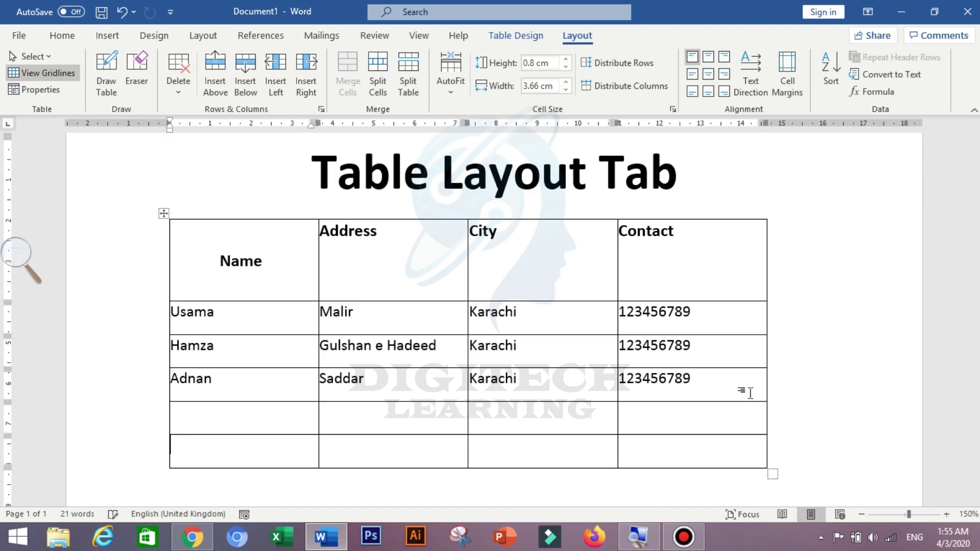
{"action": "key", "text": "Tab"}
{"action": "key", "text": "Tab"}
{"action": "key", "text": "Tab"}
{"action": "key", "text": "Tab"}
{"action": "key", "text": "Tab"}
{"action": "key", "text": "Tab"}
{"action": "key", "text": "Tab"}
{"action": "key", "text": "Tab"}
{"action": "key", "text": "Tab"}
{"action": "key", "text": "Tab"}
{"action": "key", "text": "Tab"}
{"action": "key", "text": "Tab"}
{"action": "key", "text": "Tab"}
{"action": "key", "text": "Tab"}
{"action": "key", "text": "Tab"}
{"action": "key", "text": "Tab"}
{"action": "key", "text": "Tab"}
{"action": "key", "text": "Tab"}
{"action": "key", "text": "Tab"}
{"action": "key", "text": "Tab"}
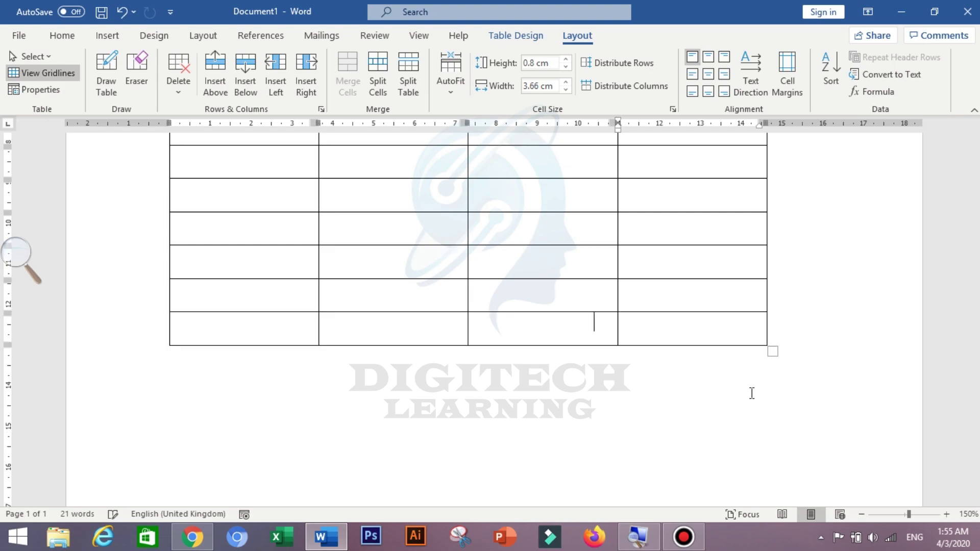
{"action": "key", "text": "Tab"}
{"action": "key", "text": "Tab"}
{"action": "key", "text": "Tab"}
{"action": "key", "text": "Tab"}
{"action": "key", "text": "Tab"}
{"action": "key", "text": "Tab"}
{"action": "key", "text": "Tab"}
{"action": "key", "text": "Tab"}
{"action": "key", "text": "Tab"}
{"action": "key", "text": "Tab"}
{"action": "key", "text": "Tab"}
{"action": "key", "text": "Tab"}
{"action": "key", "text": "Tab"}
{"action": "key", "text": "Tab"}
{"action": "key", "text": "Tab"}
{"action": "key", "text": "Tab"}
{"action": "key", "text": "Tab"}
{"action": "key", "text": "Tab"}
{"action": "key", "text": "Tab"}
{"action": "key", "text": "Tab"}
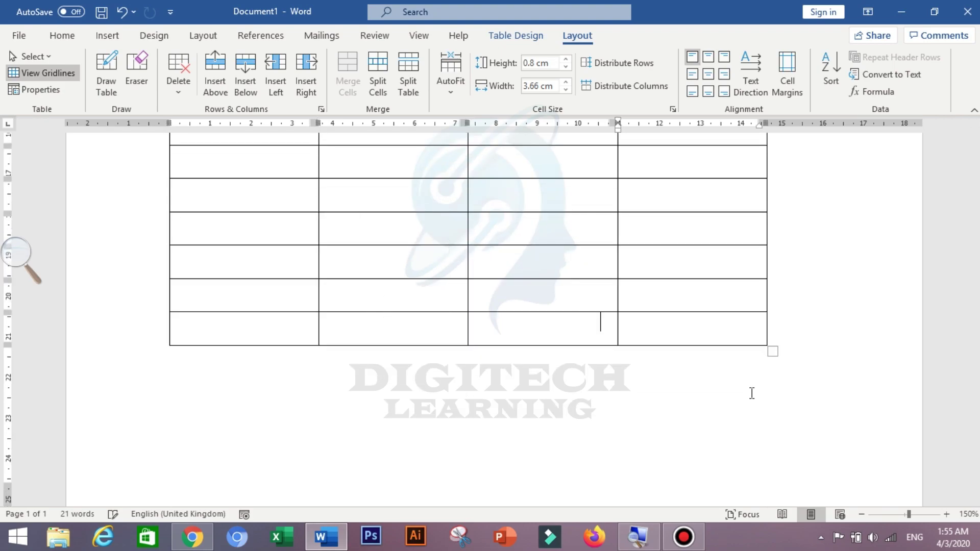
{"action": "key", "text": "ctrl+z"}
{"action": "key", "text": "ctrl+z"}
{"action": "key", "text": "ctrl+z"}
{"action": "key", "text": "ctrl+z"}
{"action": "key", "text": "ctrl+z"}
{"action": "key", "text": "ctrl+z"}
{"action": "key", "text": "ctrl+z"}
{"action": "key", "text": "ctrl+z"}
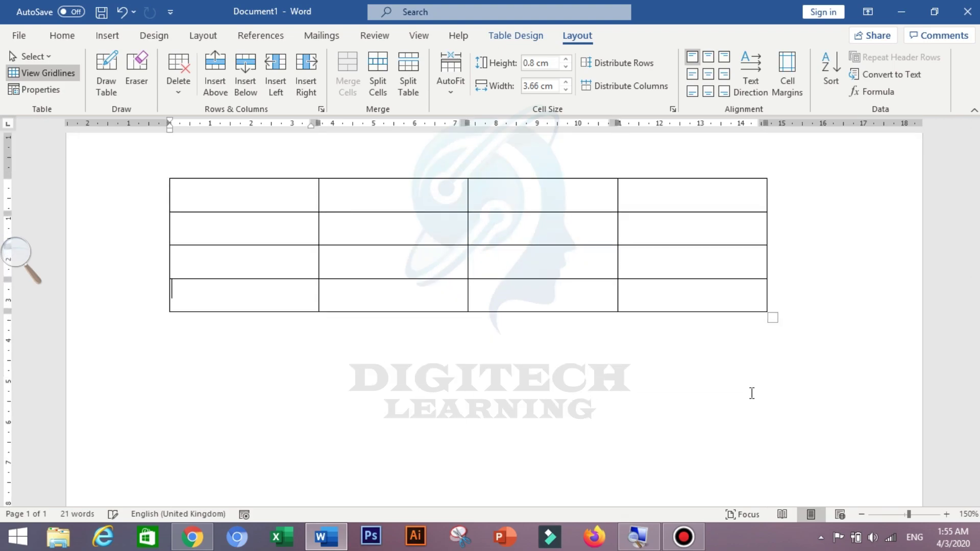
{"action": "key", "text": "ctrl+Return"}
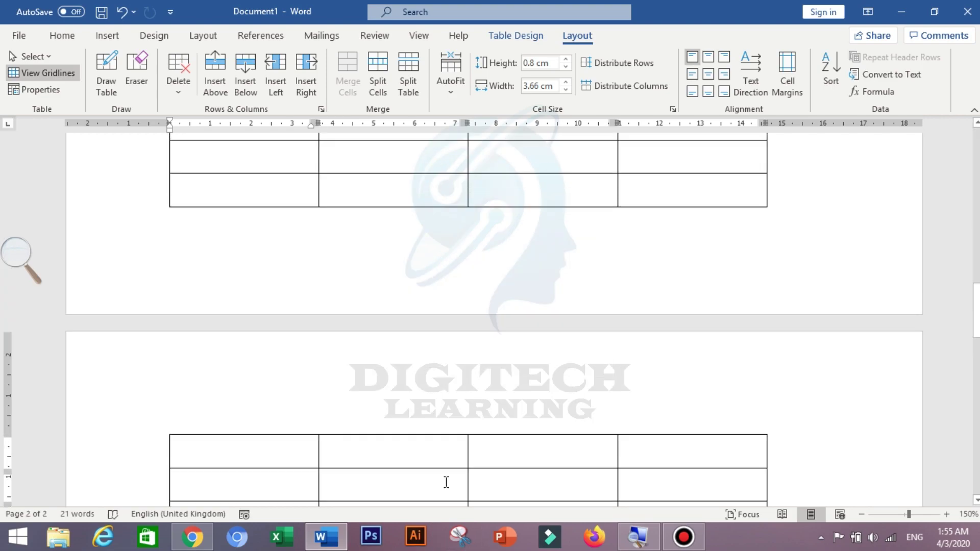
Step: Select the header row on the first page and make it repeat on every page, checking the table on page two
{"action": "scroll", "coordinate": [474, 450], "scroll_direction": "down", "scroll_amount": 3}
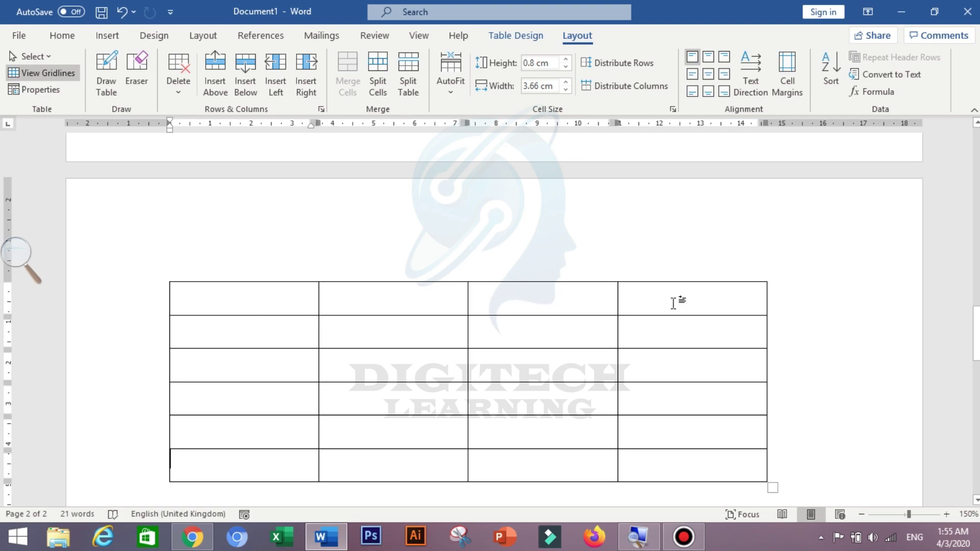
{"action": "scroll", "coordinate": [376, 217], "scroll_direction": "up", "scroll_amount": 10}
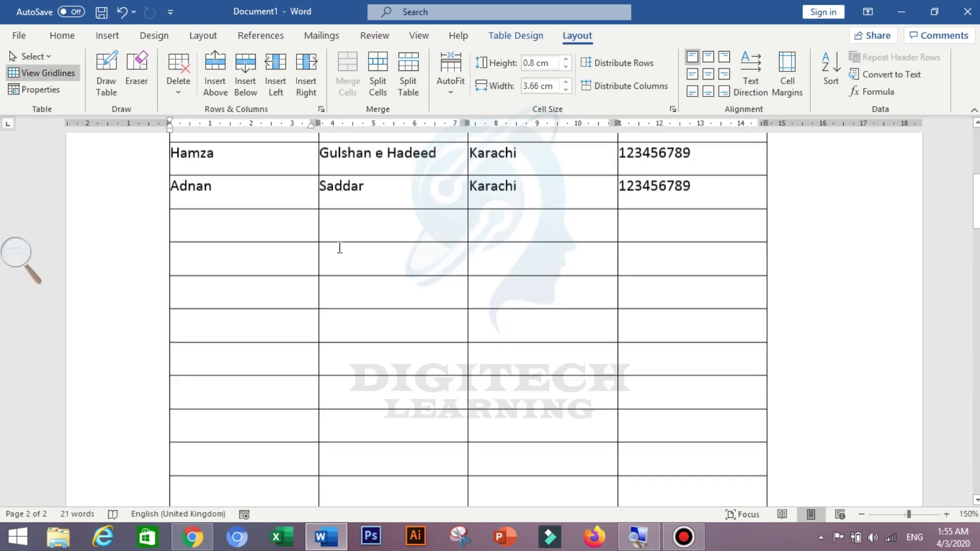
{"action": "scroll", "coordinate": [545, 420], "scroll_direction": "down", "scroll_amount": 15}
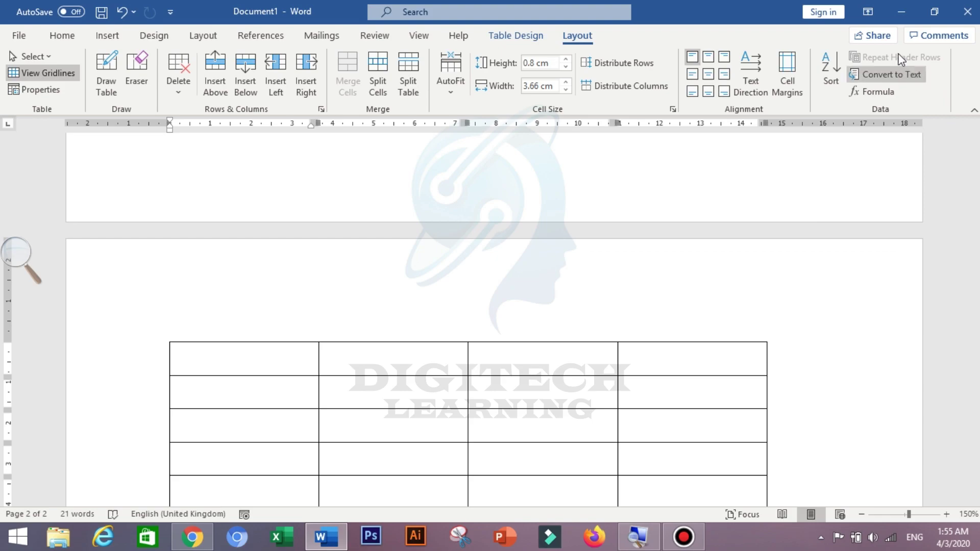
{"action": "left_click", "coordinate": [266, 356]}
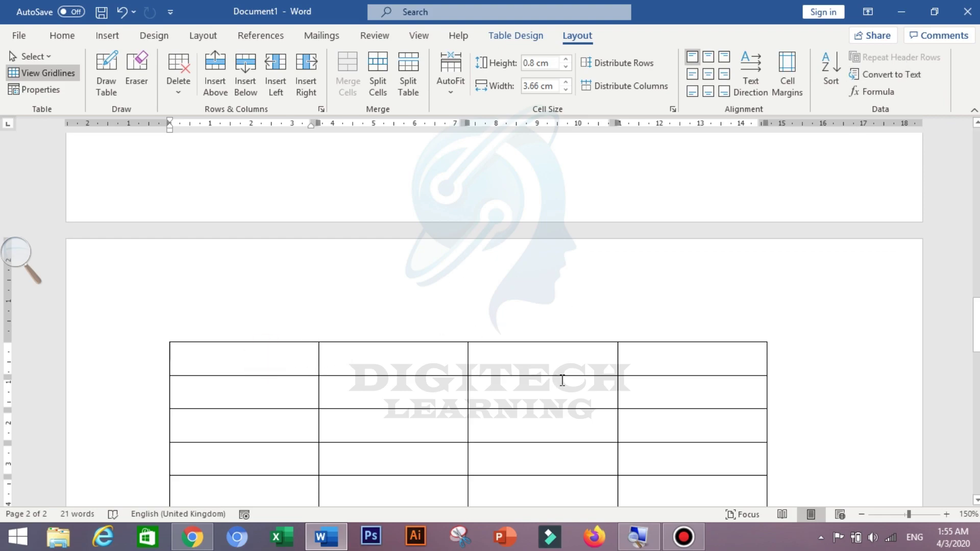
{"action": "scroll", "coordinate": [561, 378], "scroll_direction": "down", "scroll_amount": 5}
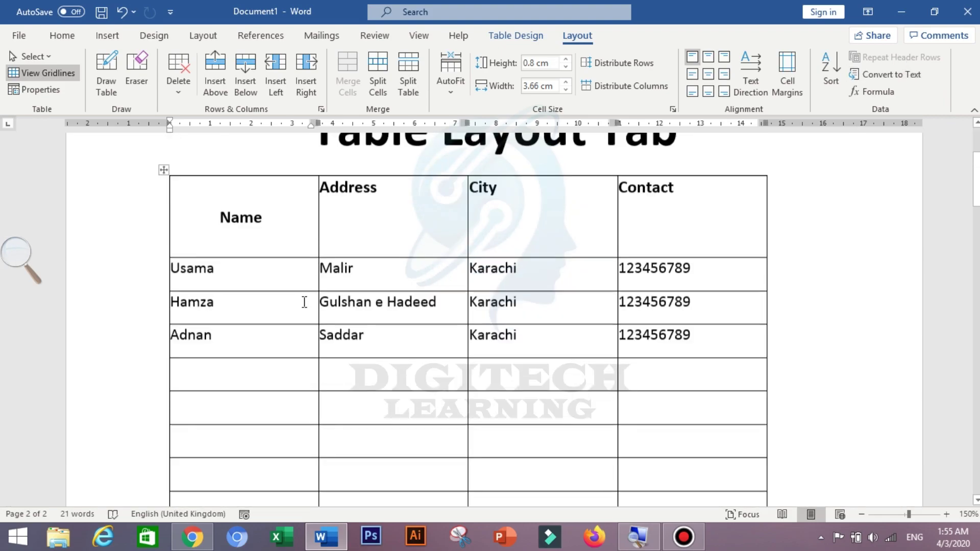
{"action": "scroll", "coordinate": [305, 302], "scroll_direction": "up", "scroll_amount": 3}
{"action": "left_click_drag", "start_coordinate": [210, 326], "coordinate": [699, 330]}
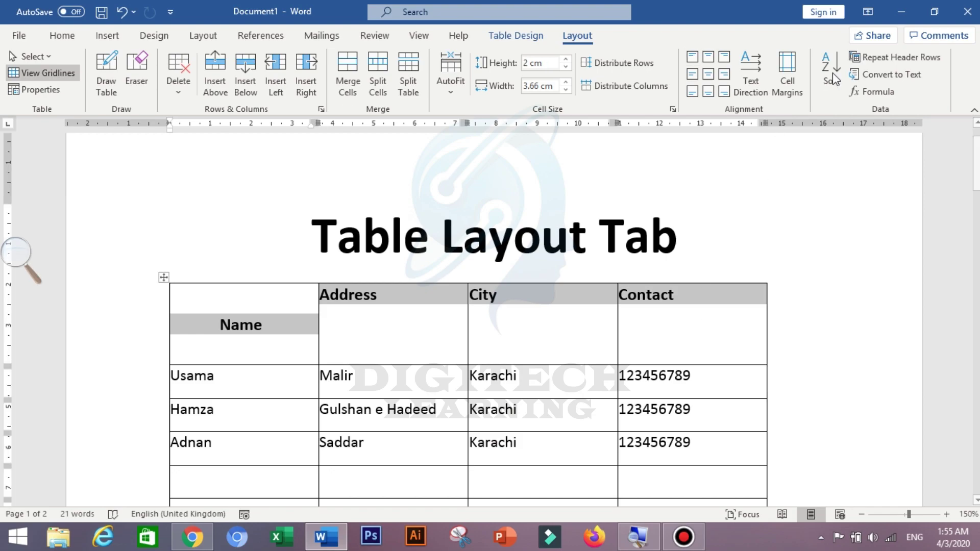
{"action": "left_click", "coordinate": [893, 63]}
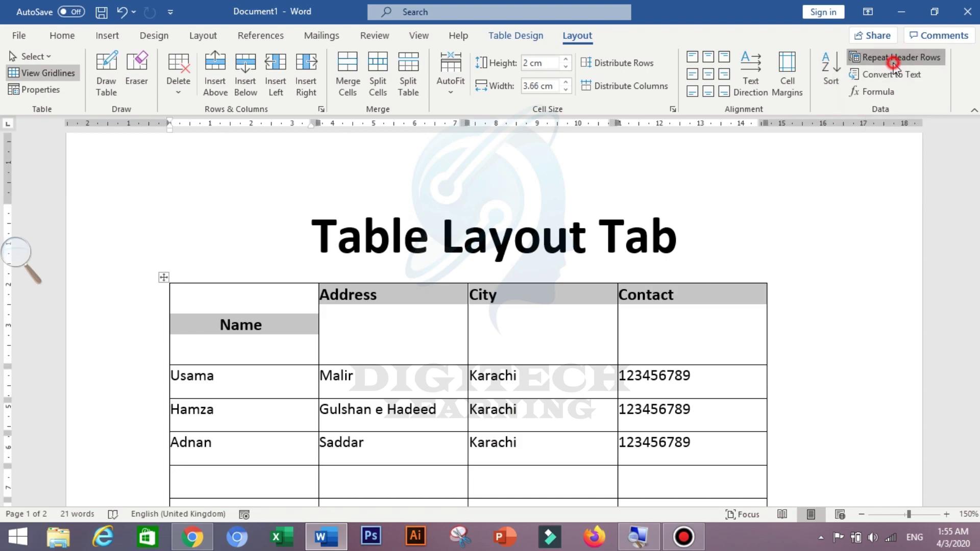
{"action": "scroll", "coordinate": [514, 373], "scroll_direction": "down", "scroll_amount": 10}
{"action": "scroll", "coordinate": [514, 373], "scroll_direction": "down", "scroll_amount": 5}
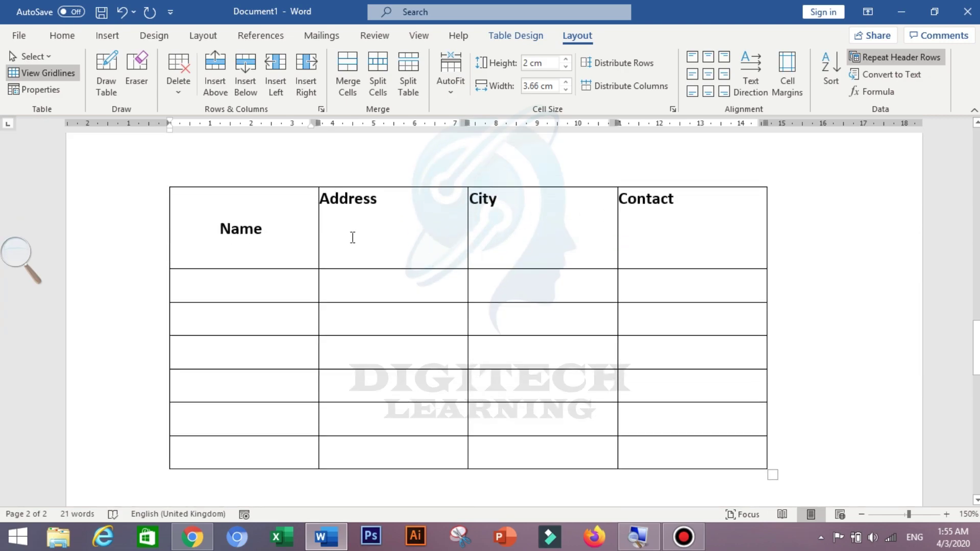
{"action": "scroll", "coordinate": [850, 132], "scroll_direction": "up", "scroll_amount": 6}
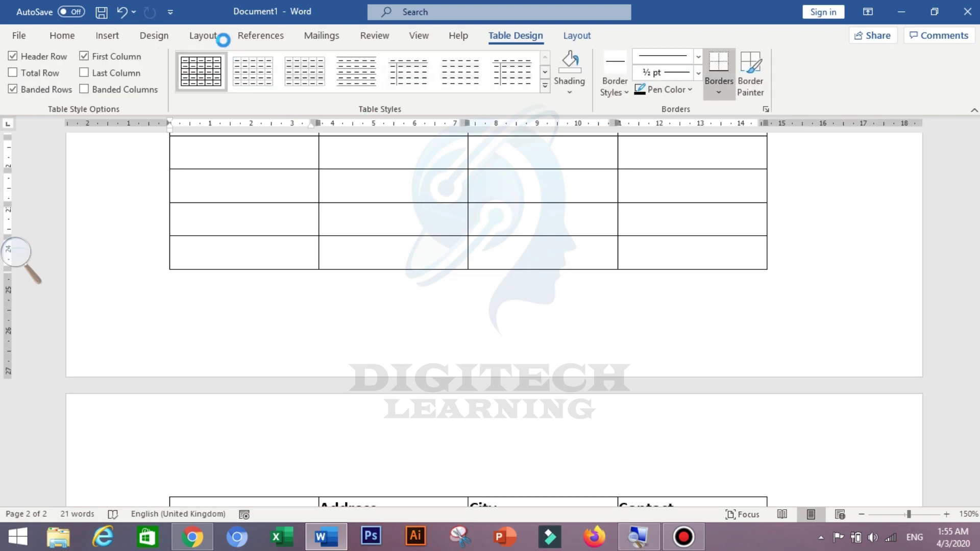
{"action": "left_click", "coordinate": [322, 37]}
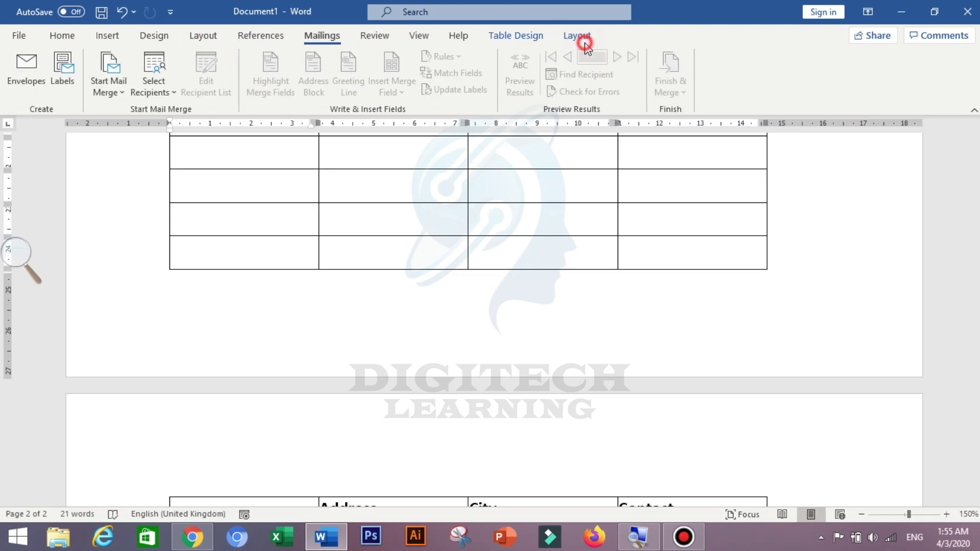
{"action": "left_click", "coordinate": [582, 39]}
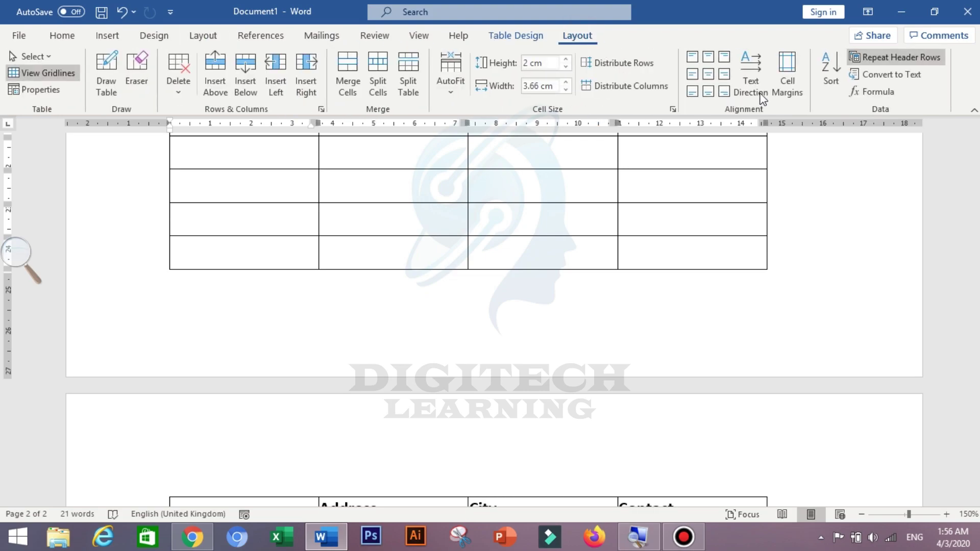
Step: Select the header row and the three filled data rows and convert them to regular text separated by tabs
{"action": "scroll", "coordinate": [768, 194], "scroll_direction": "down", "scroll_amount": 6}
{"action": "scroll", "coordinate": [770, 194], "scroll_direction": "up", "scroll_amount": 5}
{"action": "scroll", "coordinate": [619, 323], "scroll_direction": "down", "scroll_amount": 3}
{"action": "left_click", "coordinate": [186, 189]}
{"action": "left_click_drag", "start_coordinate": [197, 208], "coordinate": [711, 347]}
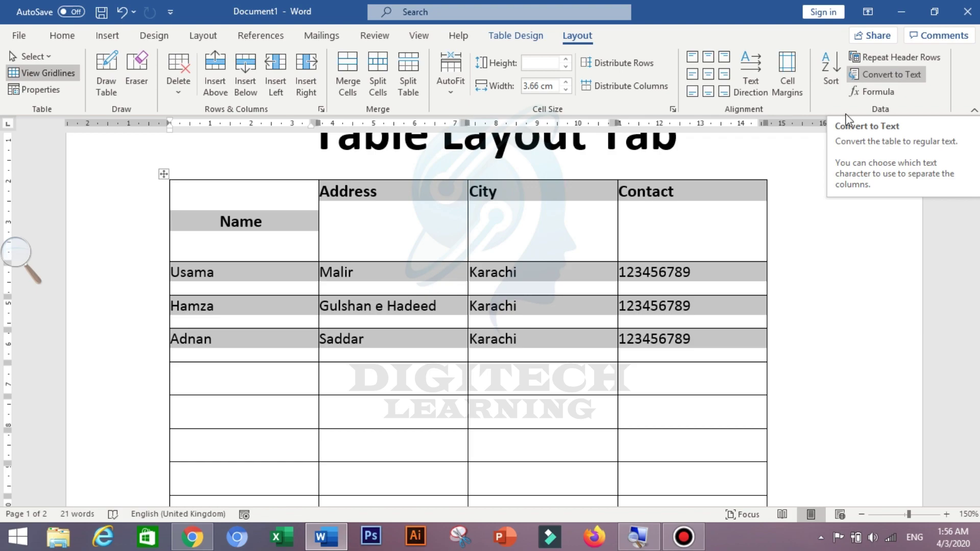
{"action": "left_click", "coordinate": [898, 77]}
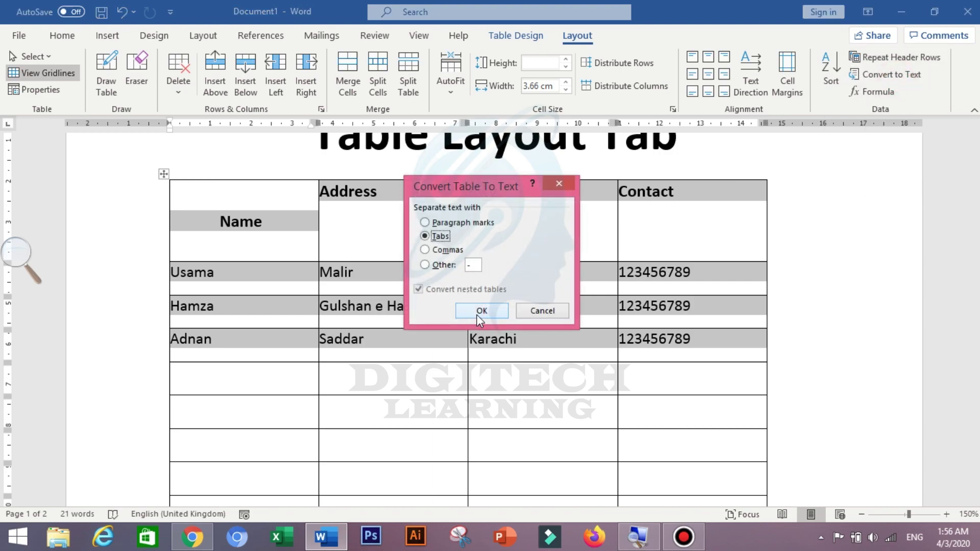
{"action": "left_click", "coordinate": [479, 312]}
{"action": "left_click", "coordinate": [264, 256]}
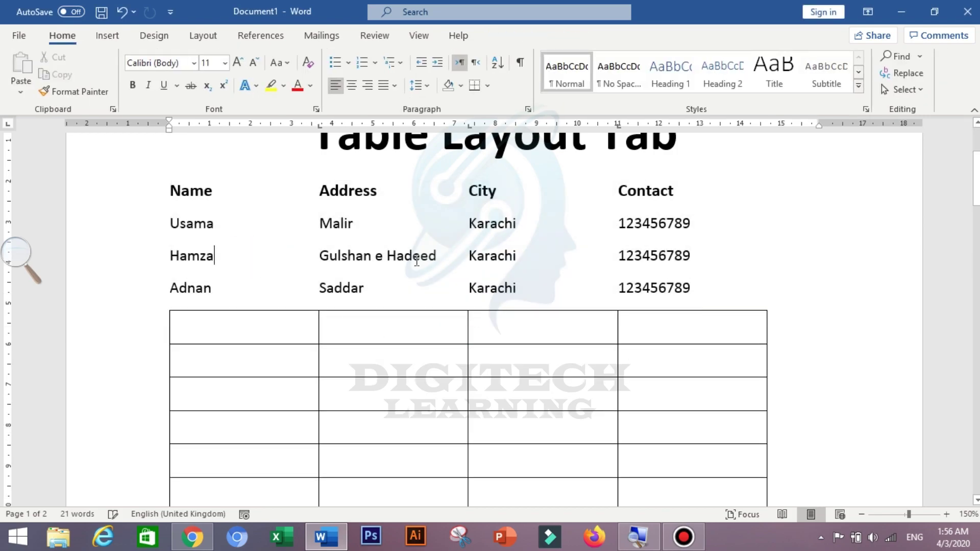